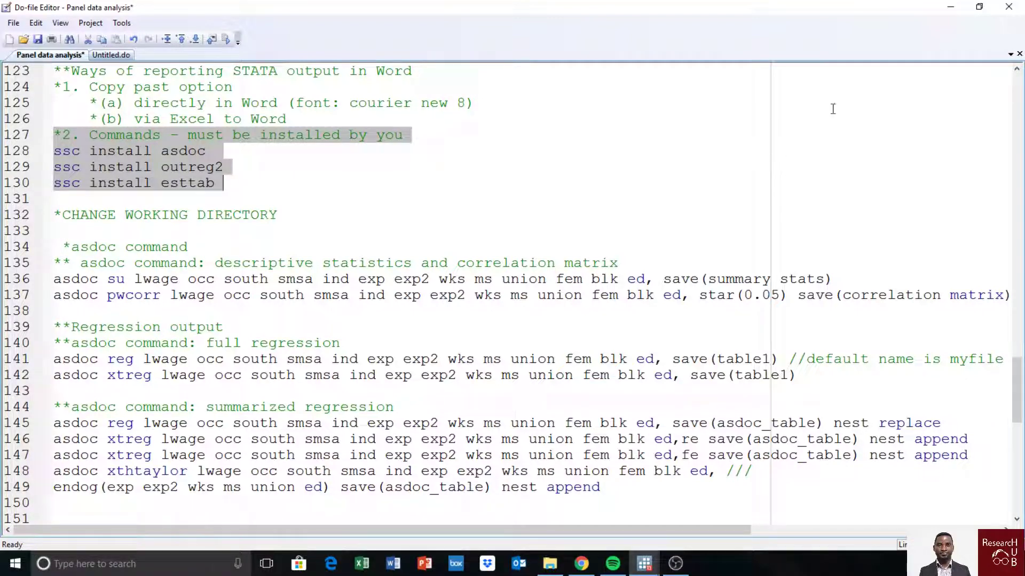
Step: Review the asdoc install command and the CHANGE WORKING DIRECTORY comment in the do-file
{"action": "left_click", "coordinate": [320, 187]}
{"action": "scroll", "coordinate": [288, 202], "scroll_direction": "up", "scroll_amount": 2}
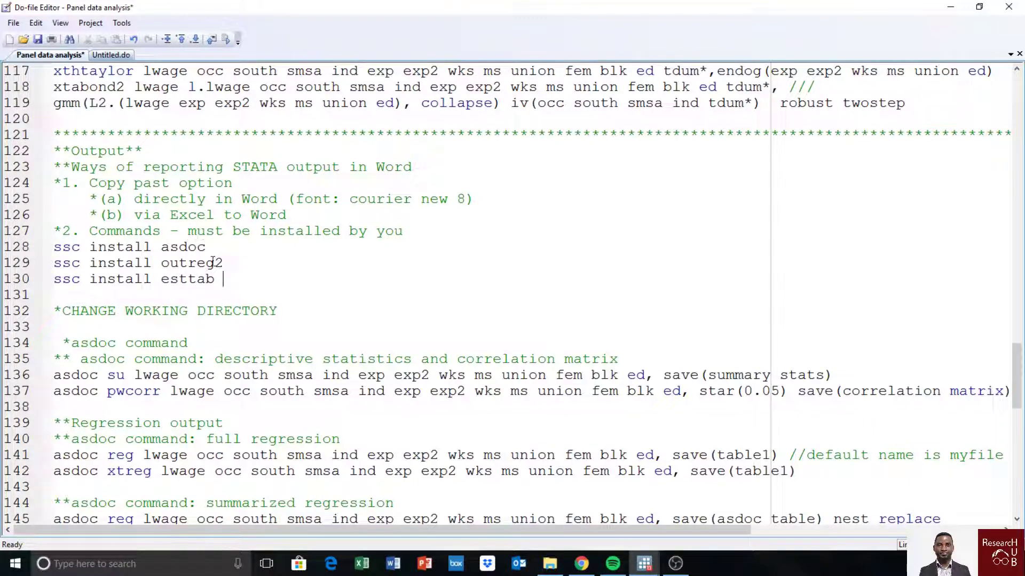
{"action": "left_click_drag", "start_coordinate": [214, 247], "coordinate": [61, 248]}
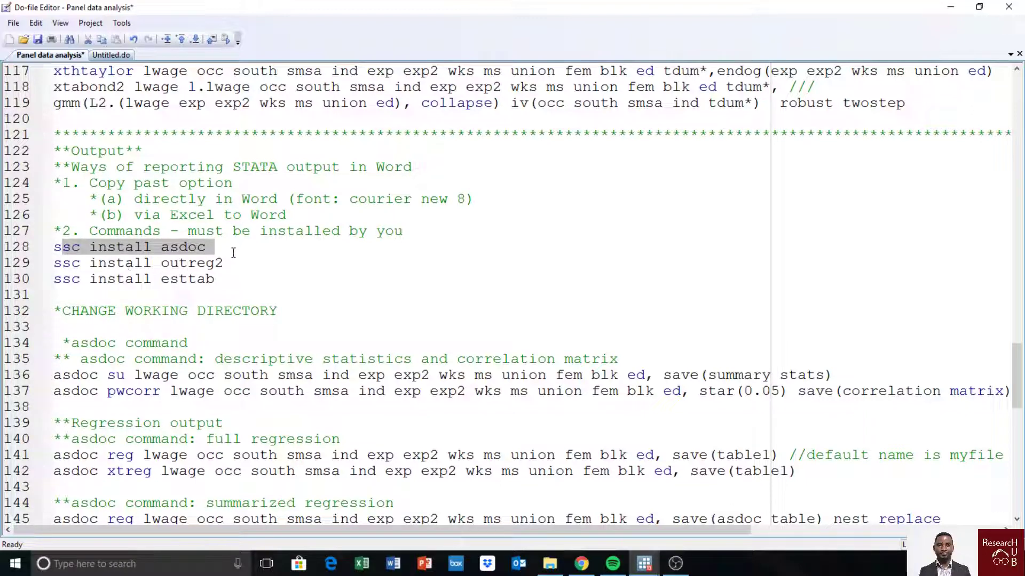
{"action": "left_click_drag", "start_coordinate": [228, 253], "coordinate": [54, 248]}
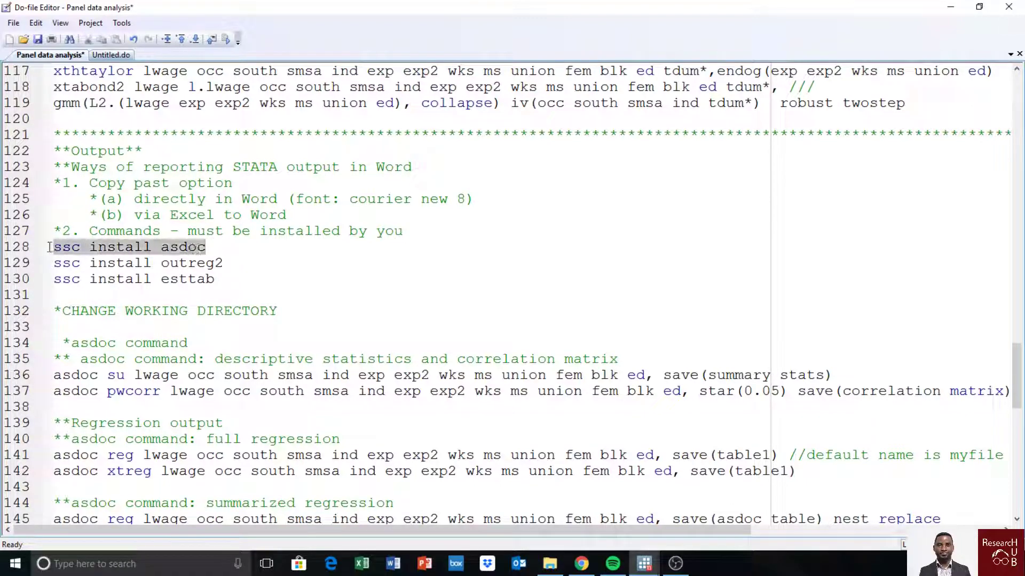
{"action": "left_click", "coordinate": [234, 248]}
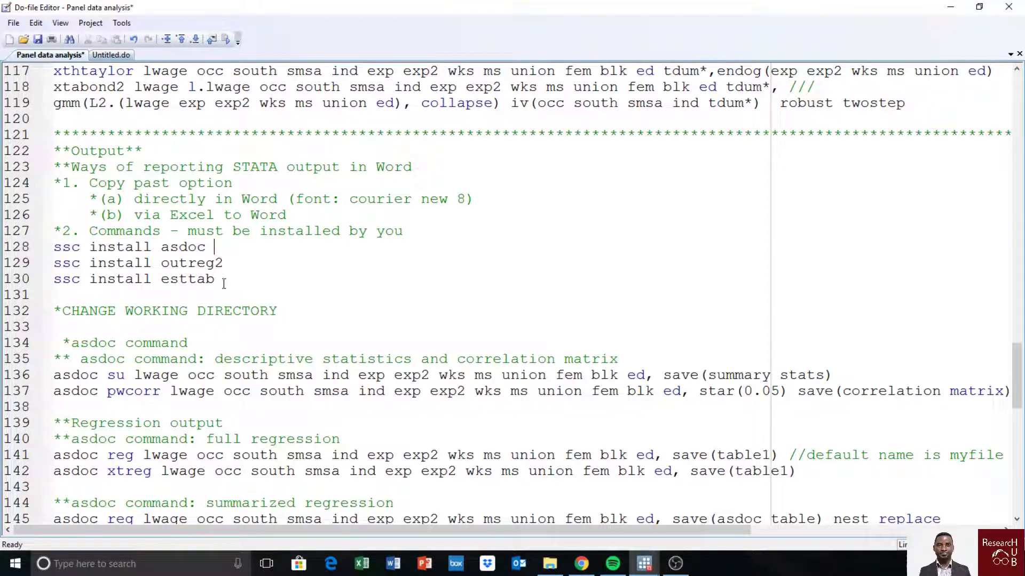
{"action": "scroll", "coordinate": [270, 302], "scroll_direction": "down", "scroll_amount": 1}
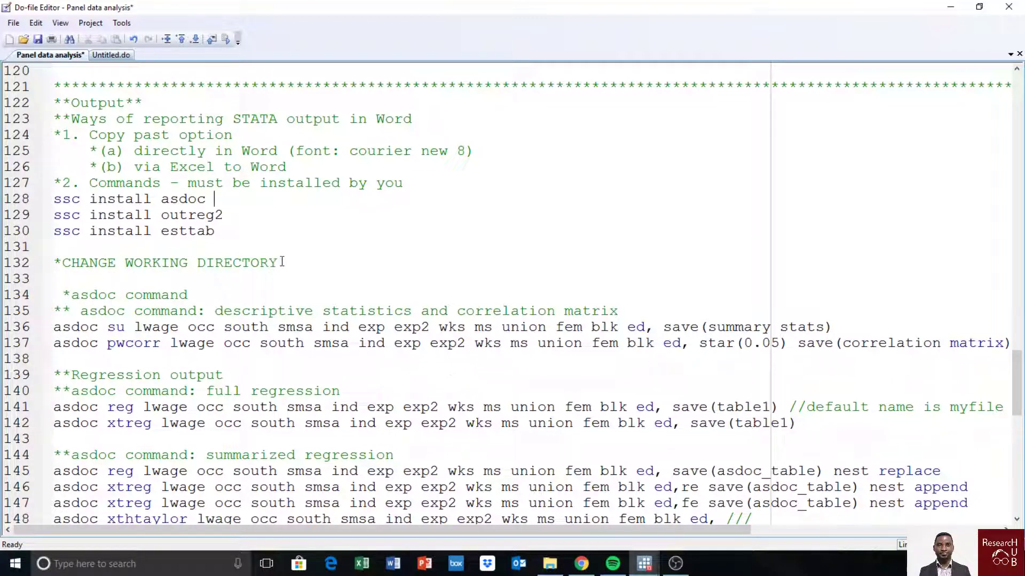
{"action": "left_click_drag", "start_coordinate": [280, 262], "coordinate": [63, 263]}
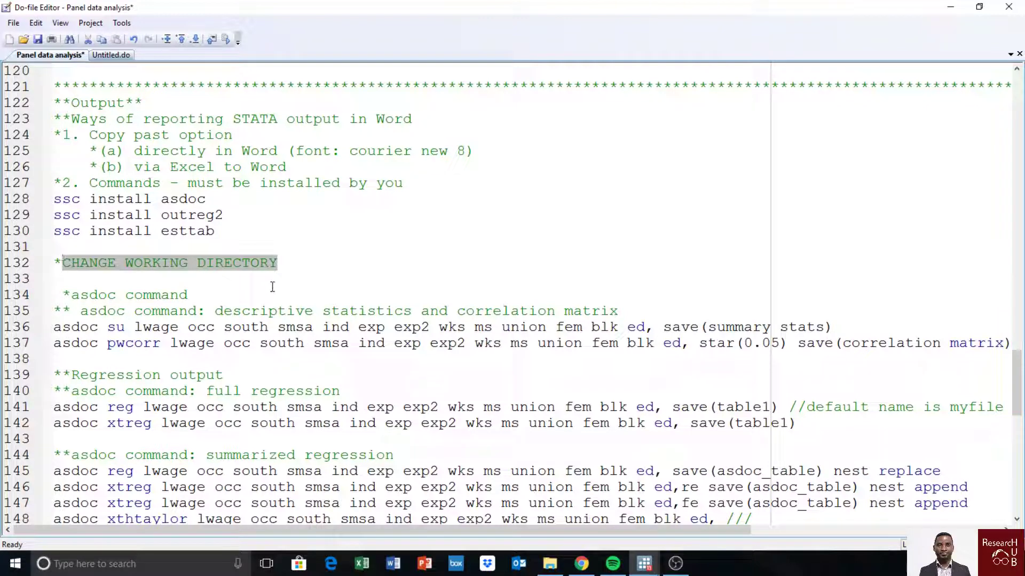
{"action": "left_click", "coordinate": [288, 270]}
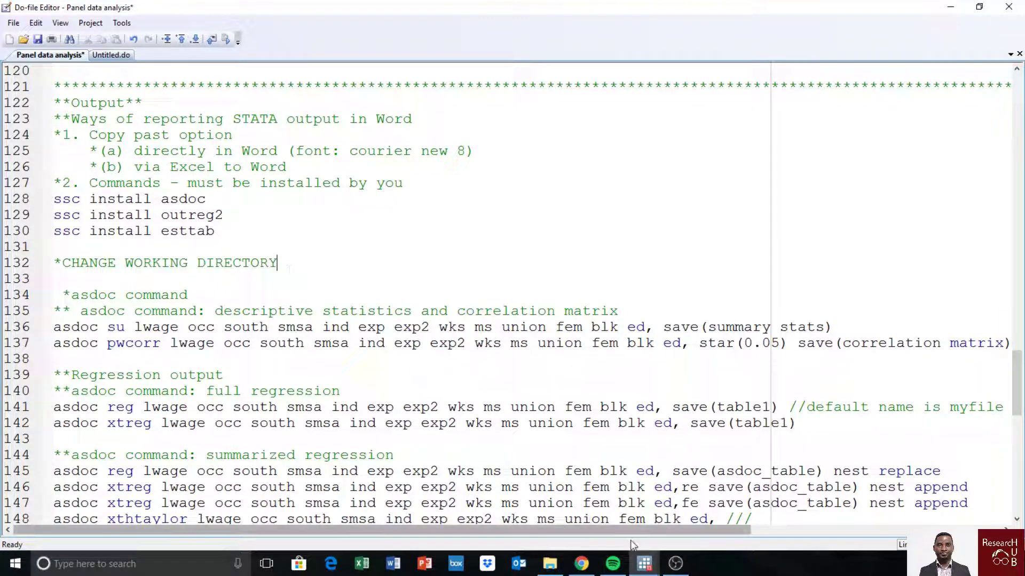
Step: Set the working directory to OneDrive > DATA ANALYSIS > Panel data, then return to the do-file
{"action": "left_click", "coordinate": [550, 566]}
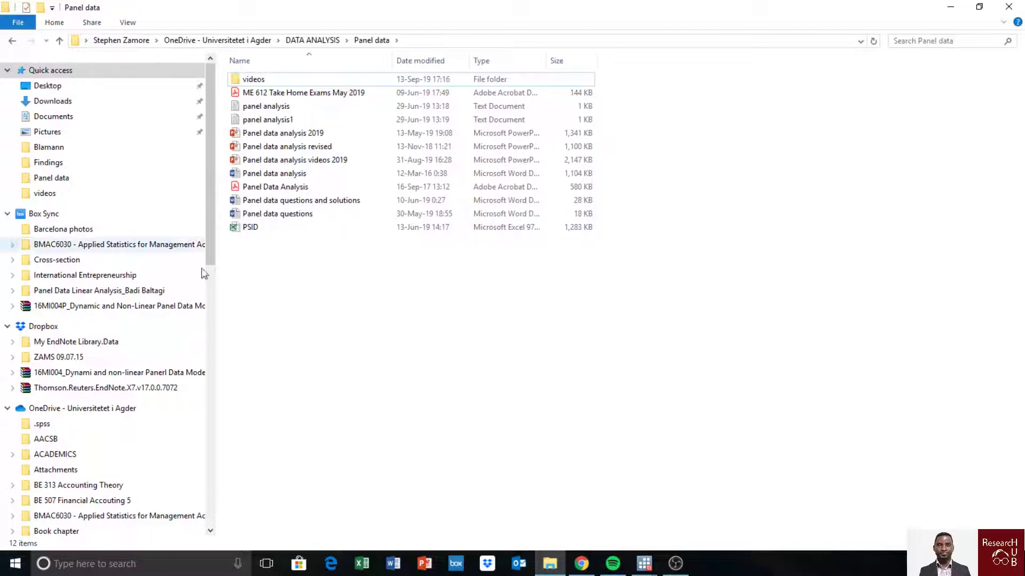
{"action": "mouse_move", "coordinate": [644, 564]}
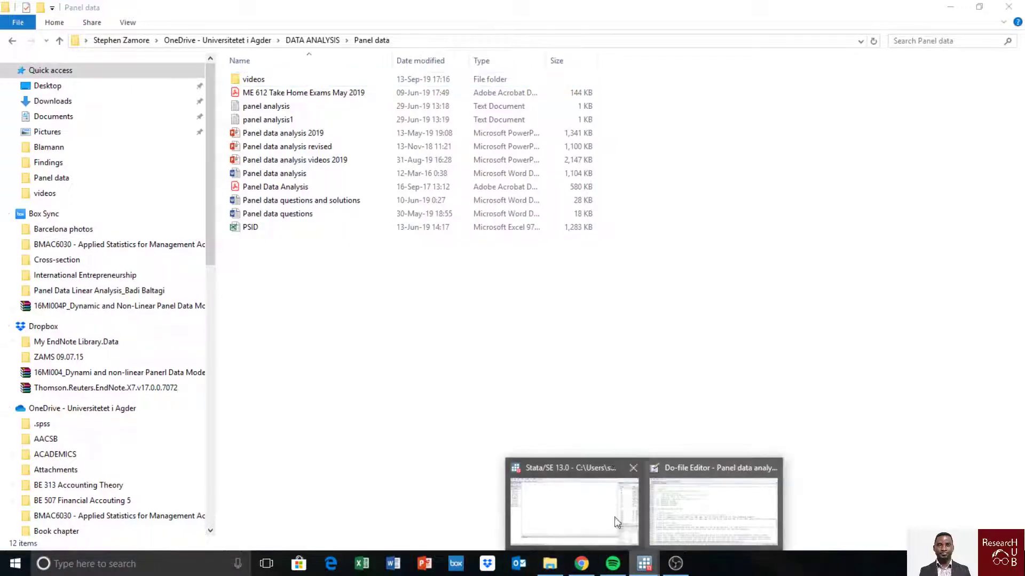
{"action": "left_click", "coordinate": [601, 517]}
{"action": "left_click", "coordinate": [13, 23]}
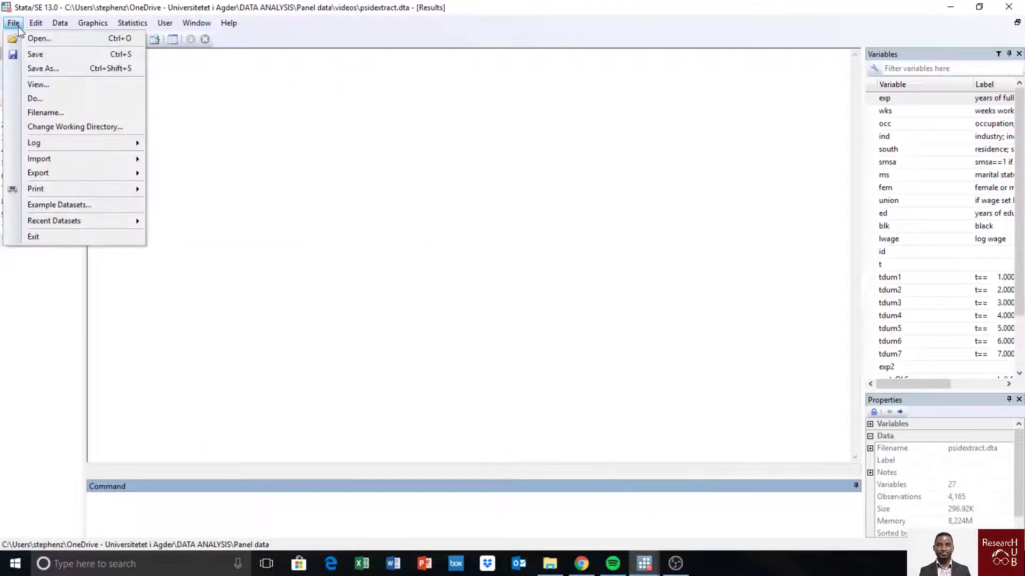
{"action": "left_click", "coordinate": [55, 128]}
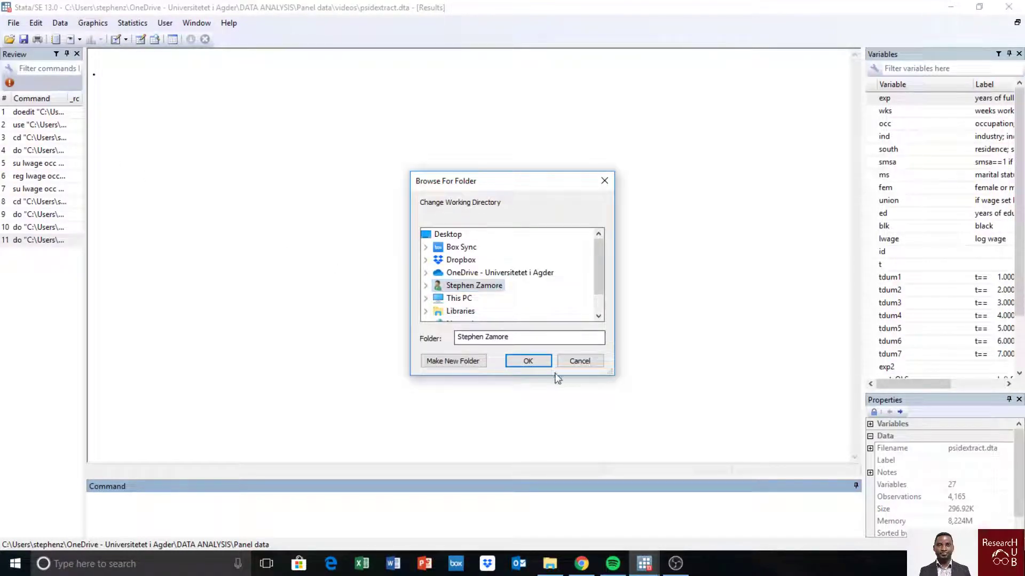
{"action": "left_click", "coordinate": [495, 275]}
{"action": "scroll", "coordinate": [499, 281], "scroll_direction": "down", "scroll_amount": 4}
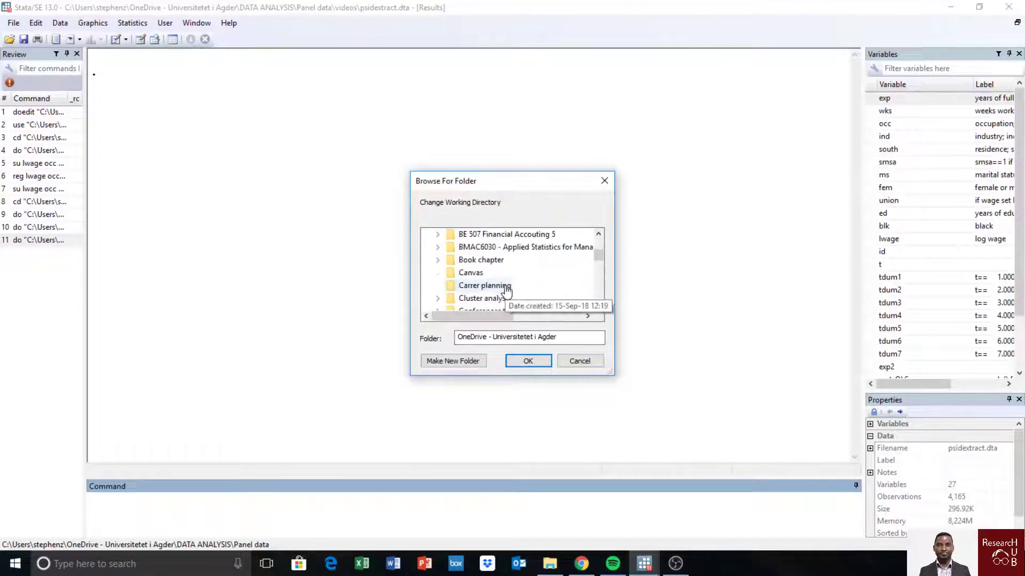
{"action": "double_click", "coordinate": [485, 262]}
{"action": "scroll", "coordinate": [509, 299], "scroll_direction": "down", "scroll_amount": 1}
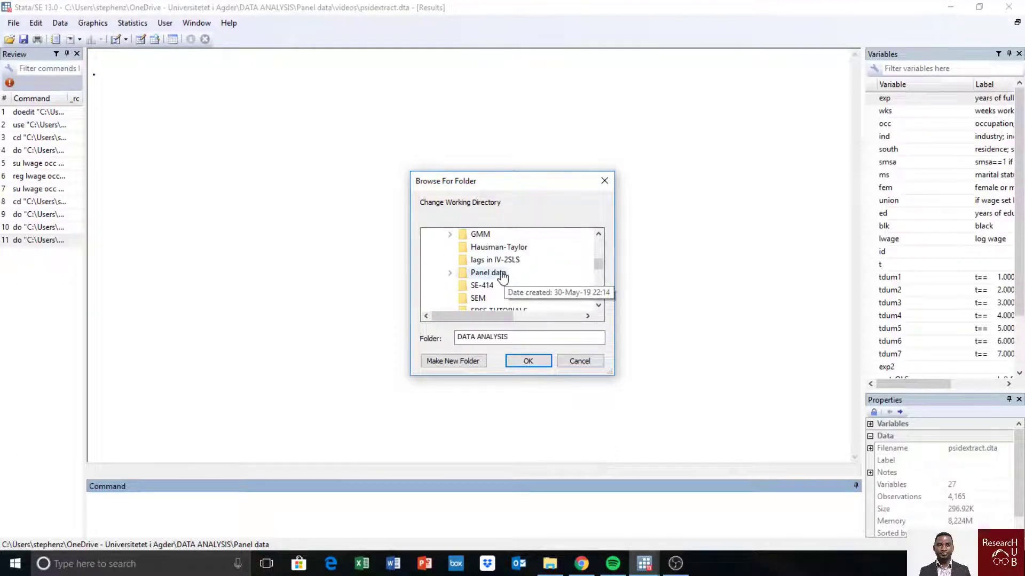
{"action": "double_click", "coordinate": [501, 272]}
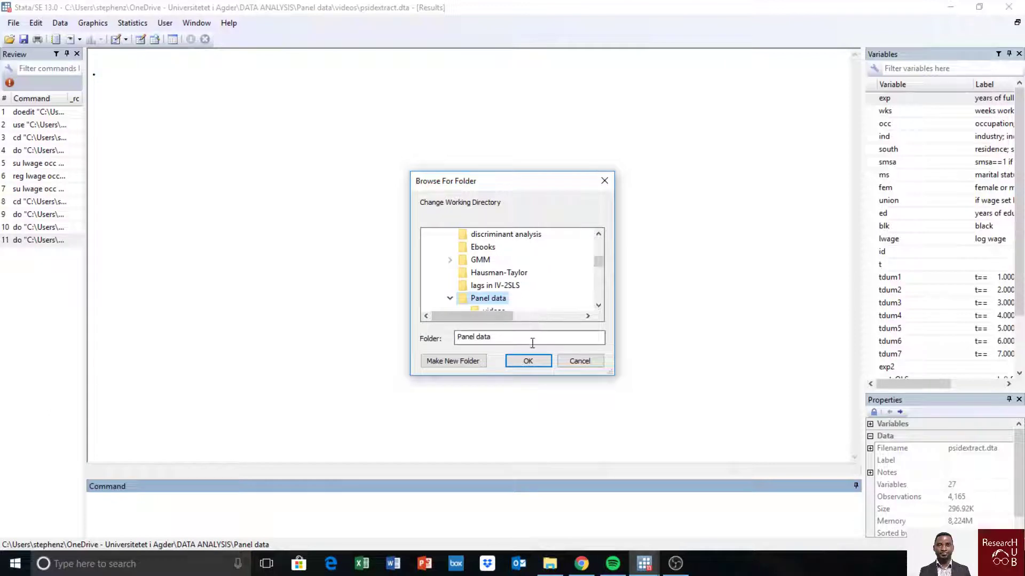
{"action": "left_click", "coordinate": [528, 361]}
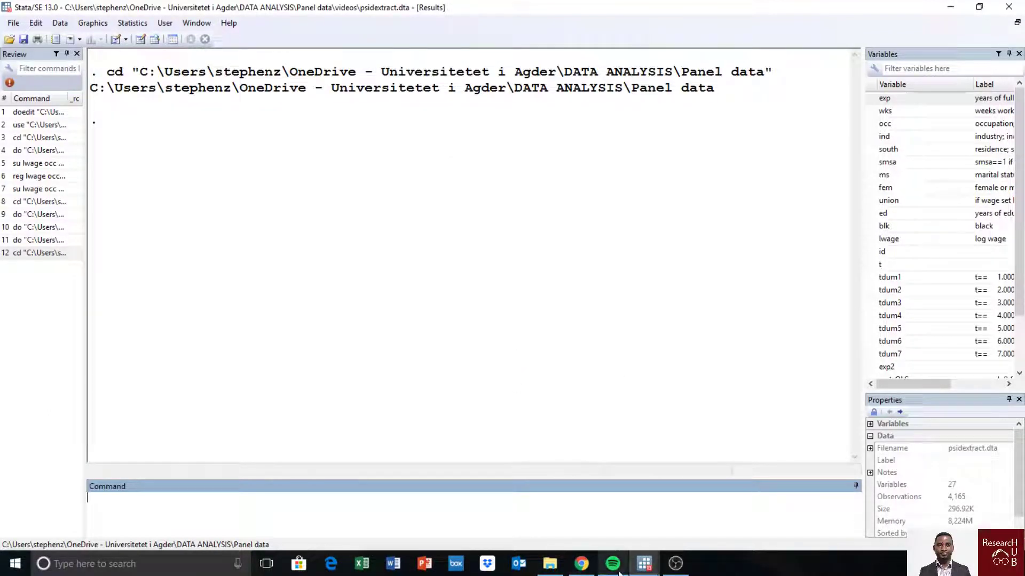
{"action": "mouse_move", "coordinate": [614, 563]}
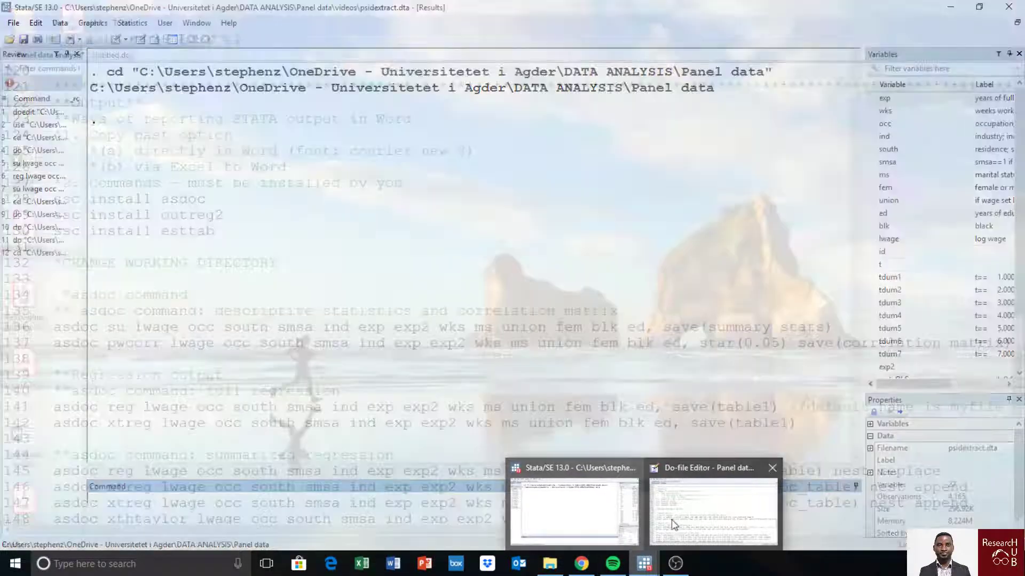
{"action": "left_click", "coordinate": [647, 501]}
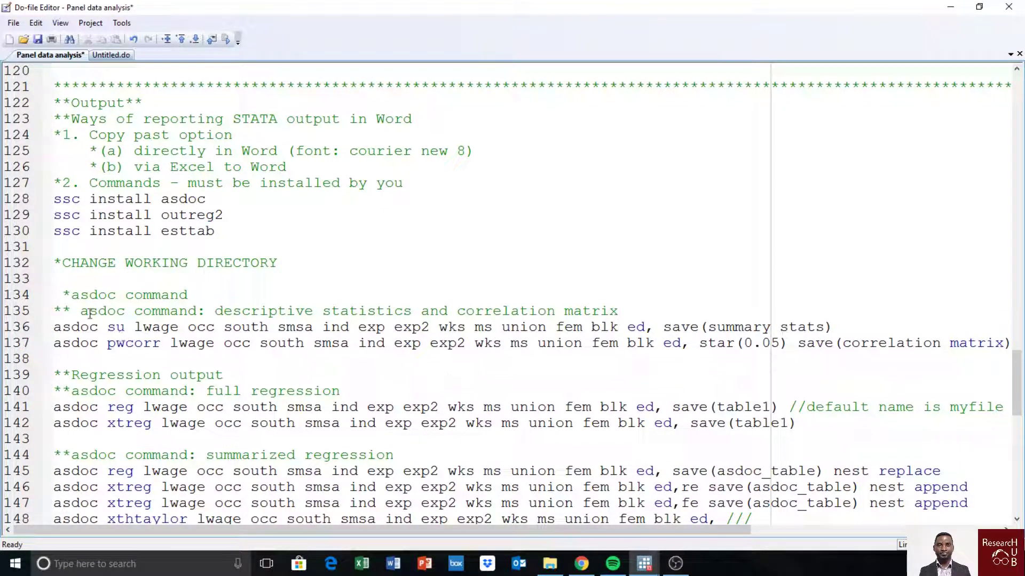
{"action": "left_click_drag", "start_coordinate": [81, 313], "coordinate": [125, 313]}
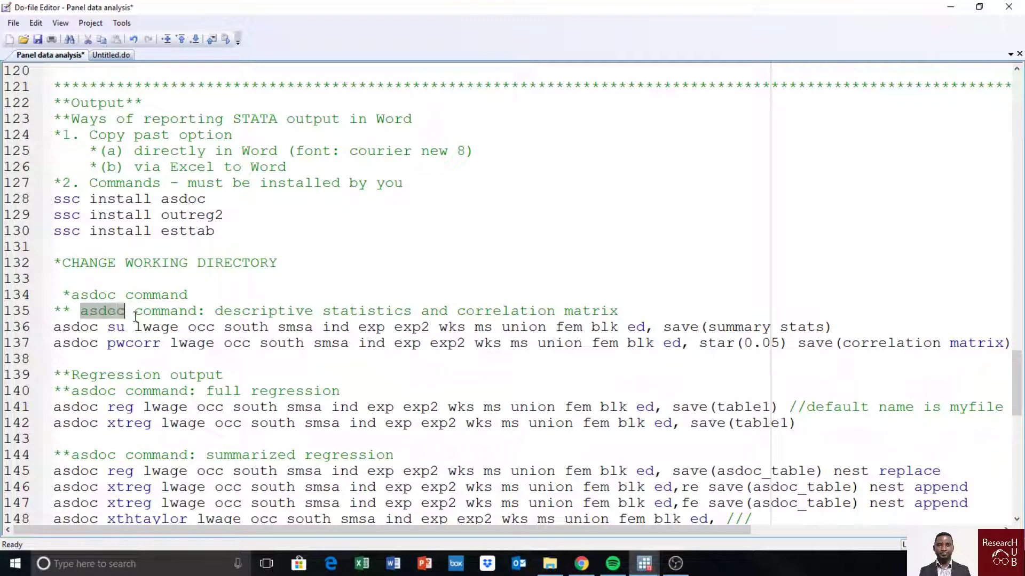
{"action": "left_click", "coordinate": [170, 343]}
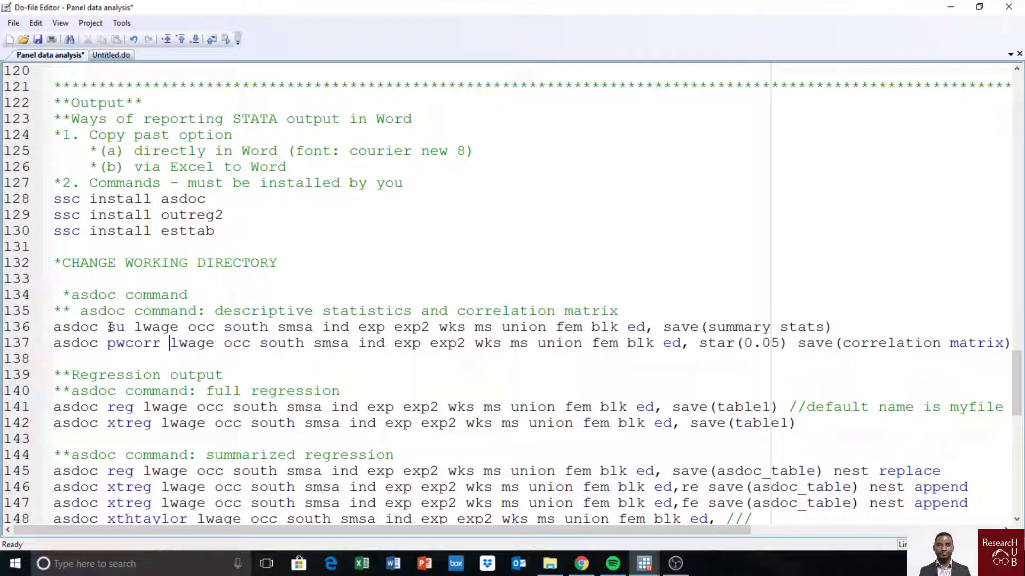
{"action": "left_click_drag", "start_coordinate": [109, 327], "coordinate": [361, 327]}
{"action": "left_click", "coordinate": [373, 373]}
{"action": "left_click_drag", "start_coordinate": [56, 327], "coordinate": [647, 330]}
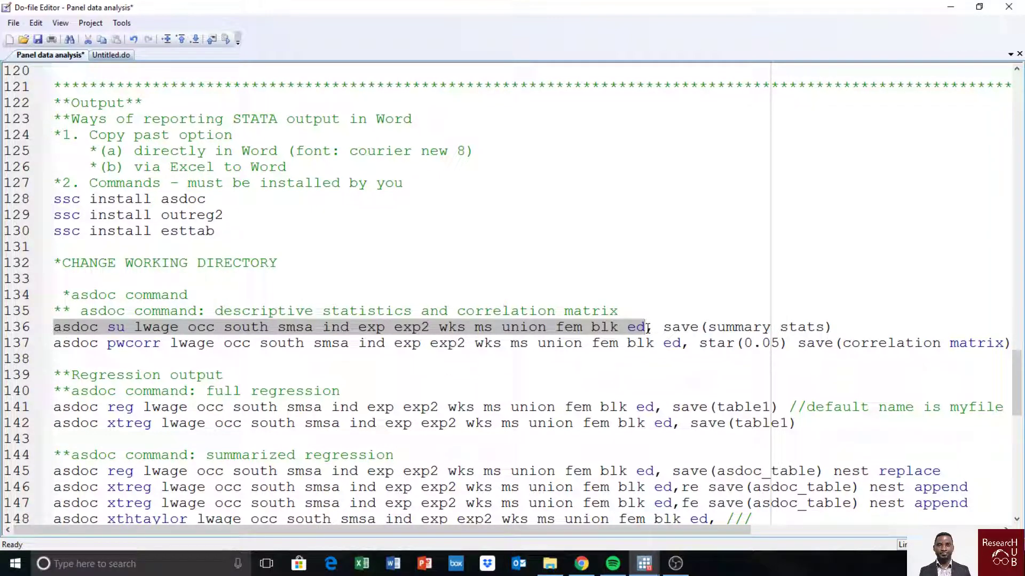
{"action": "left_click_drag", "start_coordinate": [648, 329], "coordinate": [843, 332]}
{"action": "left_click", "coordinate": [726, 328]}
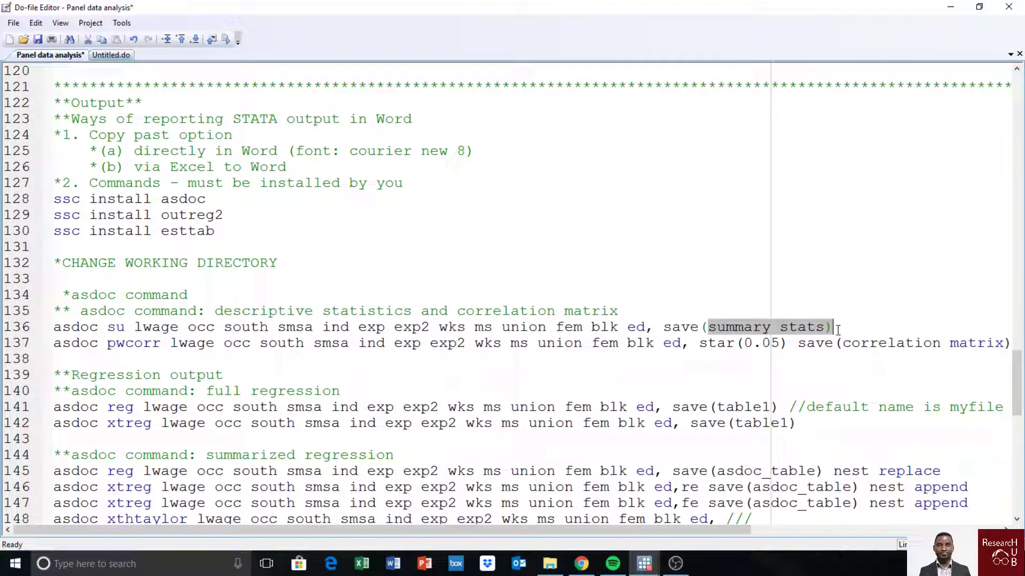
{"action": "left_click", "coordinate": [837, 329]}
{"action": "left_click_drag", "start_coordinate": [824, 327], "coordinate": [661, 325]}
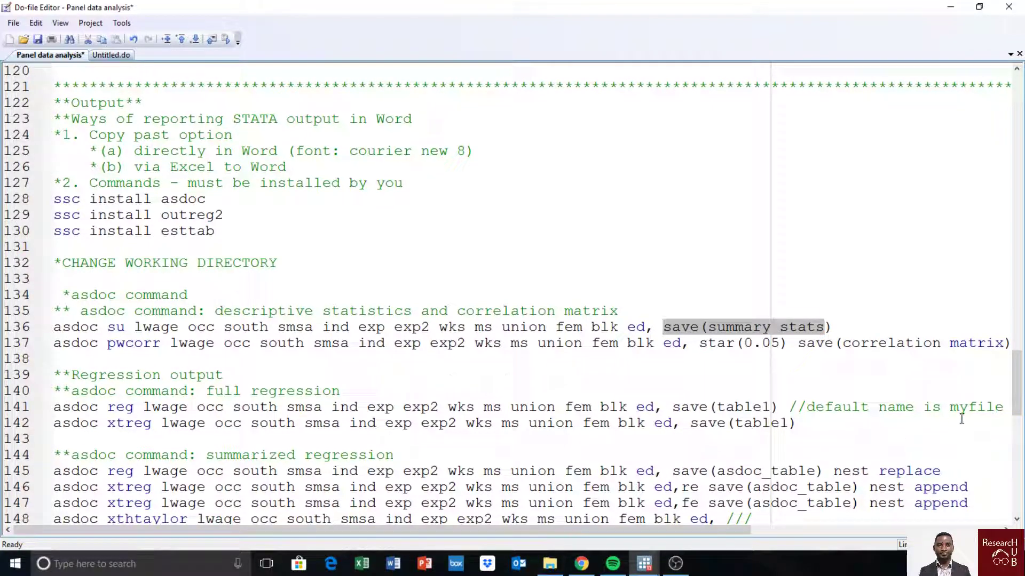
{"action": "left_click_drag", "start_coordinate": [950, 408], "coordinate": [1004, 405]}
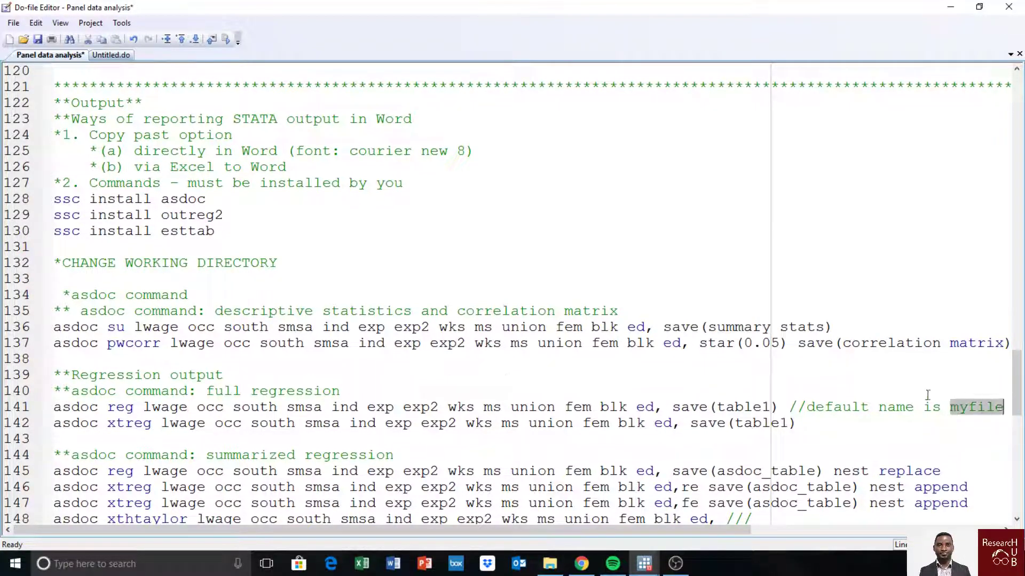
{"action": "left_click", "coordinate": [880, 396]}
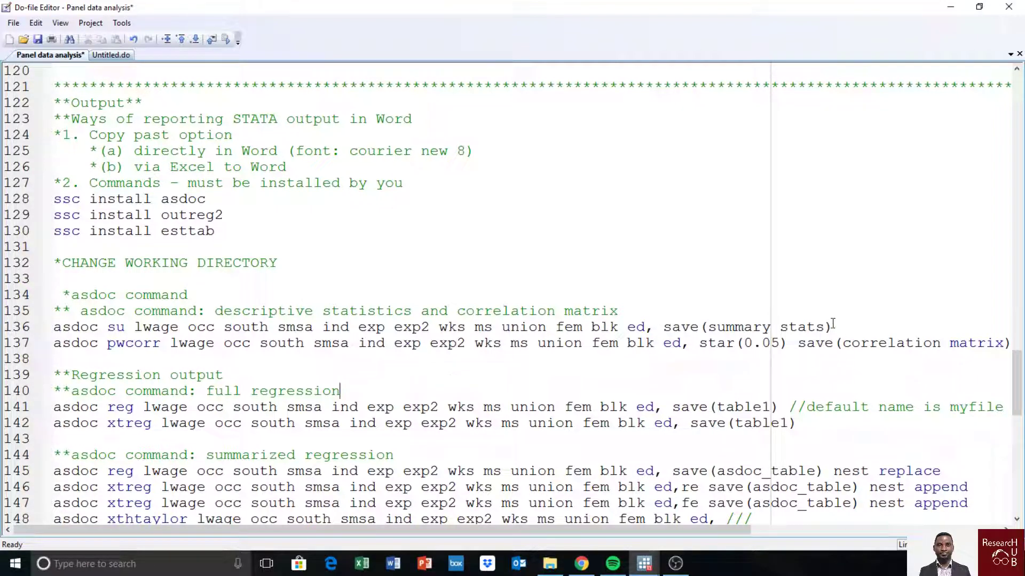
{"action": "left_click_drag", "start_coordinate": [824, 326], "coordinate": [54, 328]}
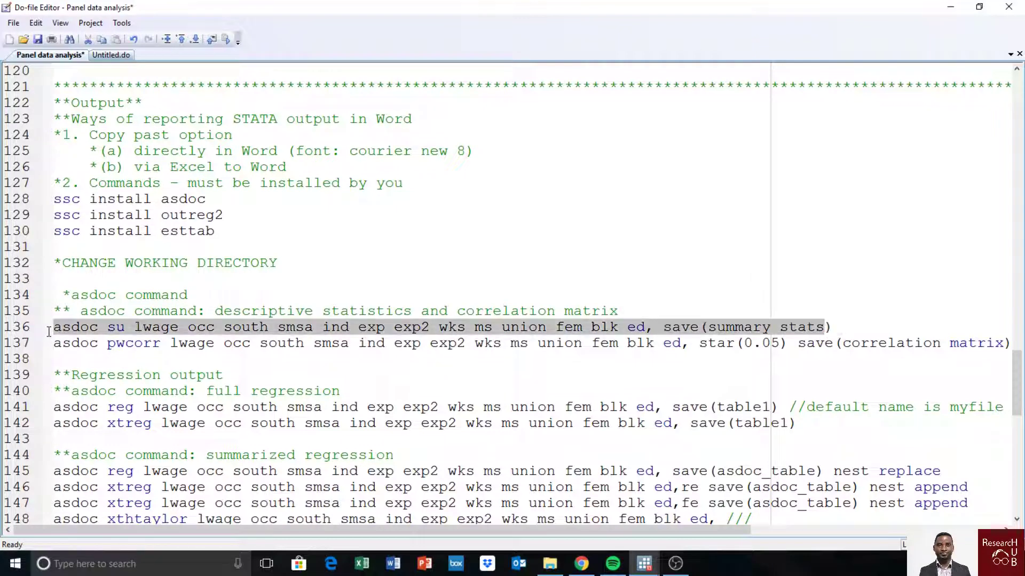
Step: Run the asdoc su line to save summary stats.doc, check the results, and open the Panel data folder
{"action": "left_click", "coordinate": [227, 40]}
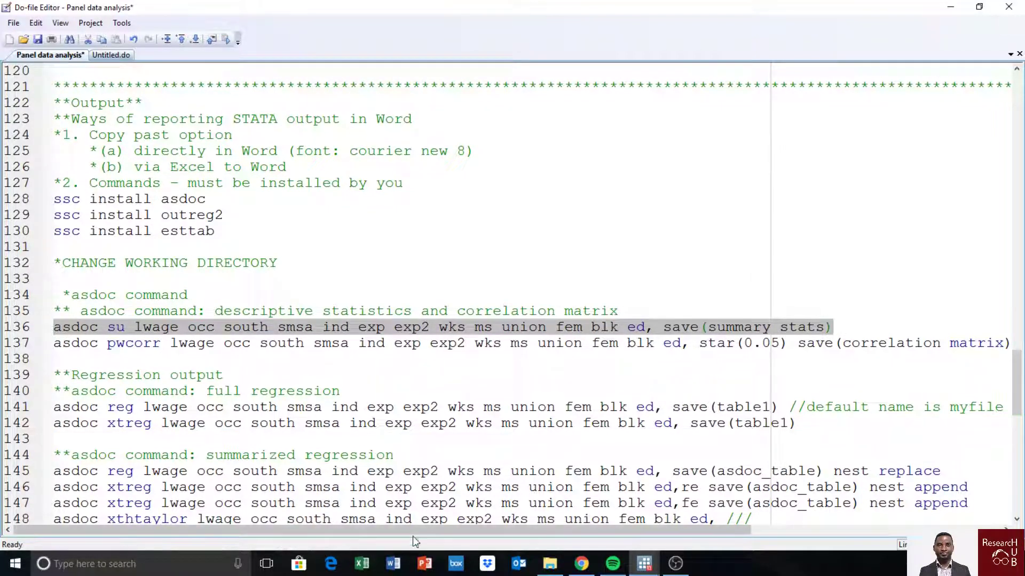
{"action": "left_click", "coordinate": [643, 564]}
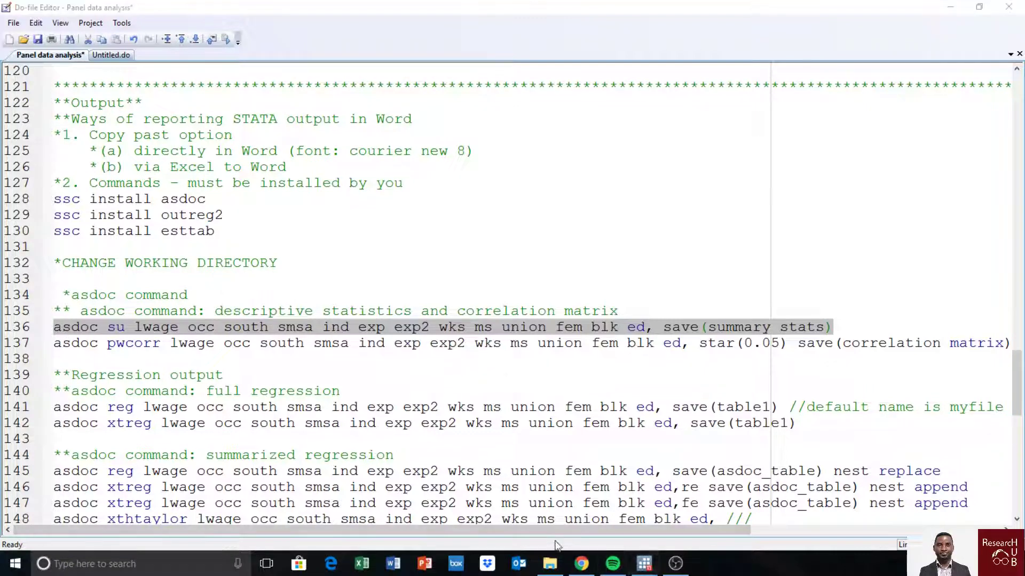
{"action": "left_click", "coordinate": [543, 515]}
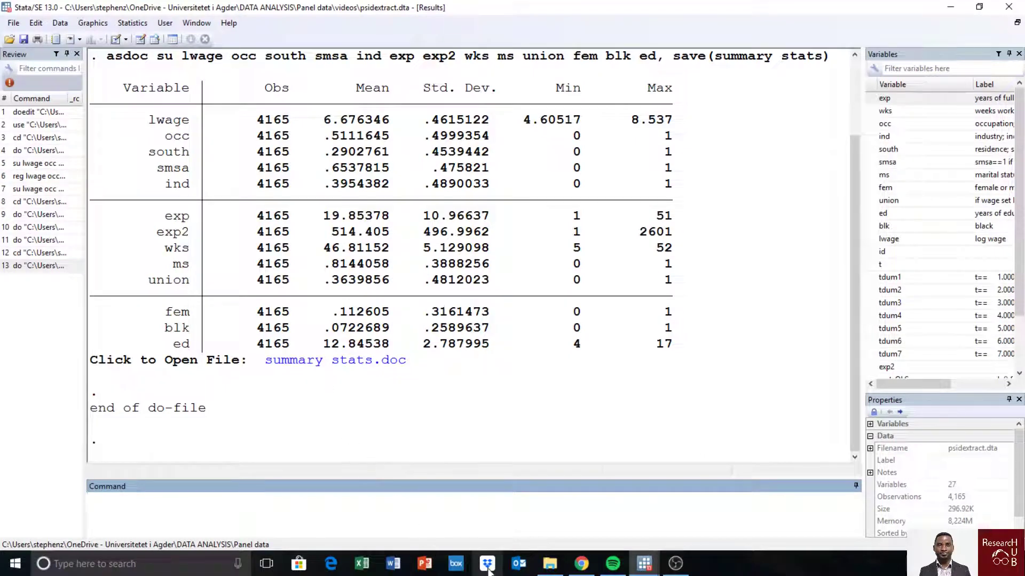
{"action": "left_click", "coordinate": [549, 564]}
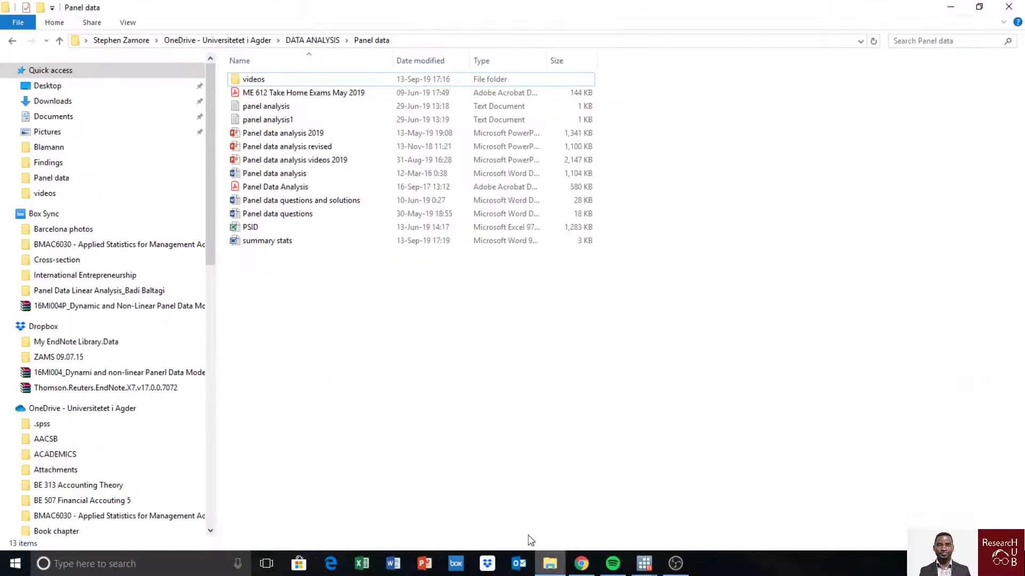
Step: Open the summary stats document from the Panel data folder in Word
{"action": "double_click", "coordinate": [277, 243]}
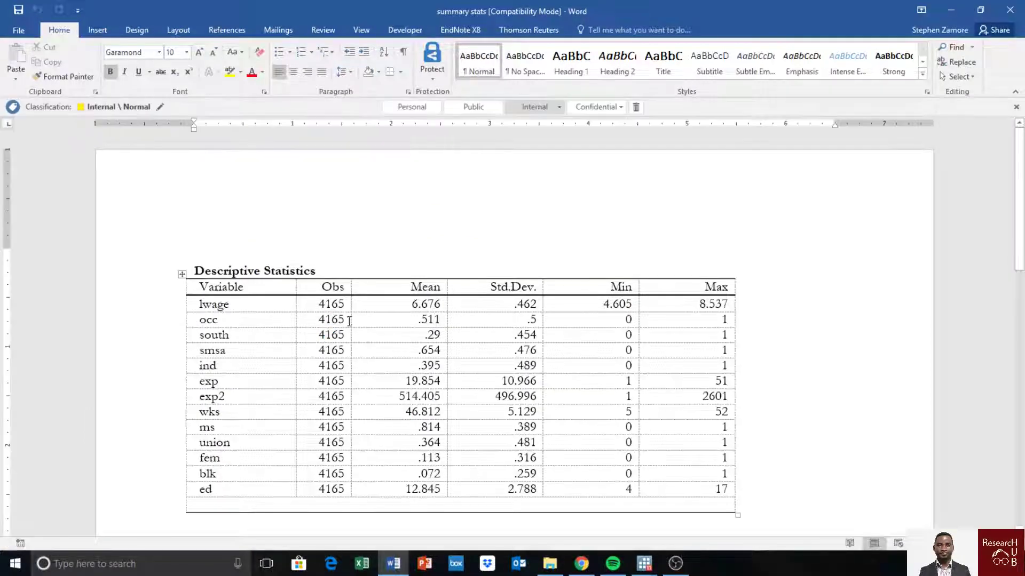
Step: Inspect the Descriptive Statistics table's cells, including the union row and the Std.Dev. and Min headers
{"action": "scroll", "coordinate": [453, 366], "scroll_direction": "down", "scroll_amount": 3}
{"action": "scroll", "coordinate": [457, 374], "scroll_direction": "up", "scroll_amount": 4}
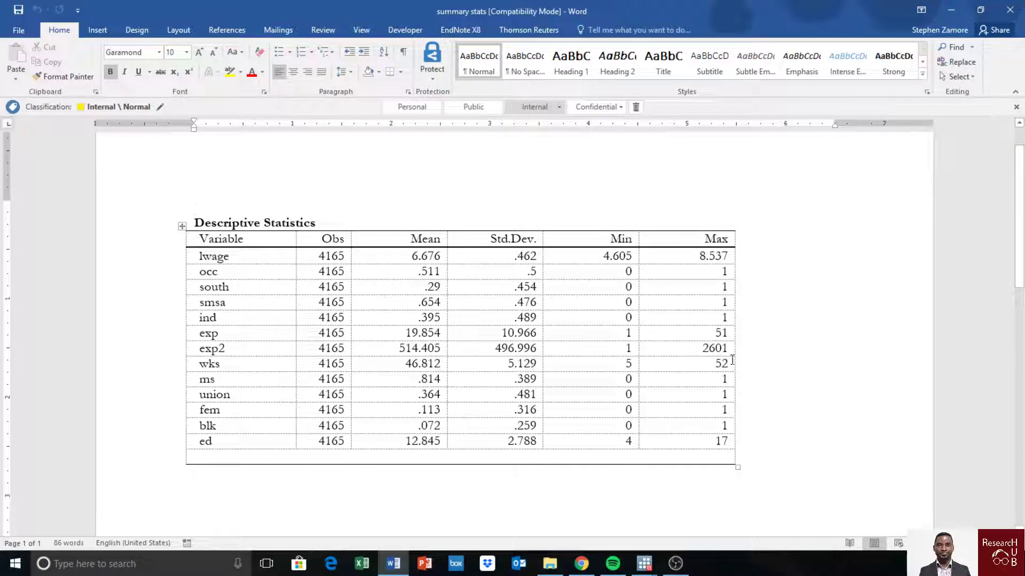
{"action": "left_click", "coordinate": [763, 380]}
{"action": "scroll", "coordinate": [763, 391], "scroll_direction": "down", "scroll_amount": 3}
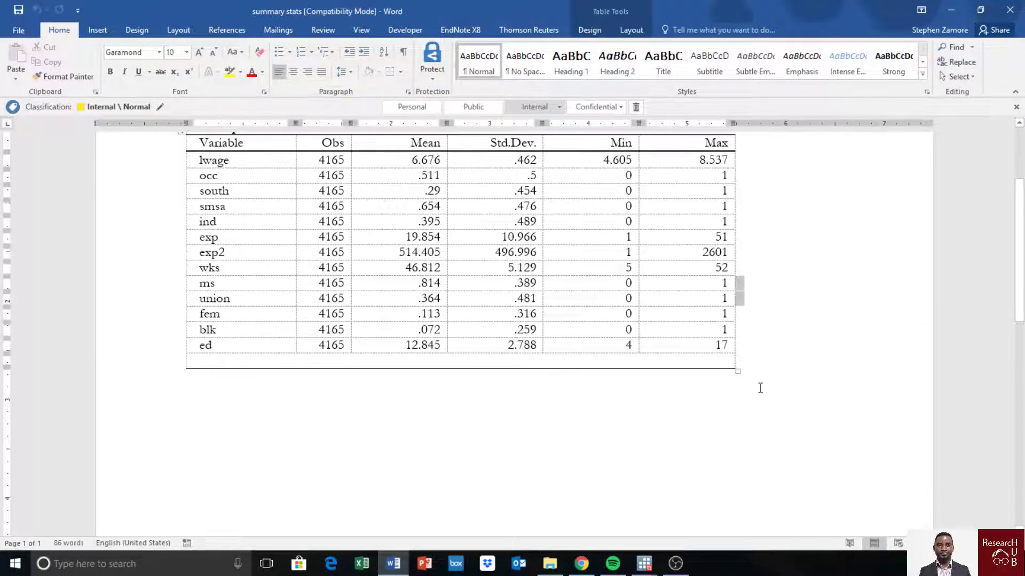
{"action": "scroll", "coordinate": [740, 380], "scroll_direction": "up", "scroll_amount": 3}
{"action": "scroll", "coordinate": [712, 368], "scroll_direction": "down", "scroll_amount": 3}
{"action": "scroll", "coordinate": [699, 375], "scroll_direction": "up", "scroll_amount": 2}
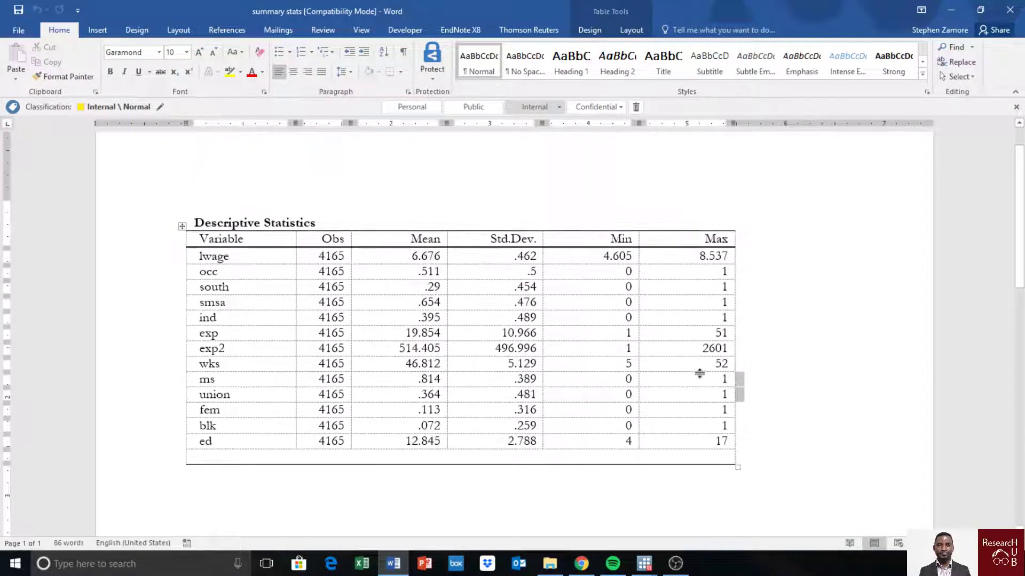
{"action": "left_click", "coordinate": [708, 392]}
{"action": "scroll", "coordinate": [706, 405], "scroll_direction": "down", "scroll_amount": 4}
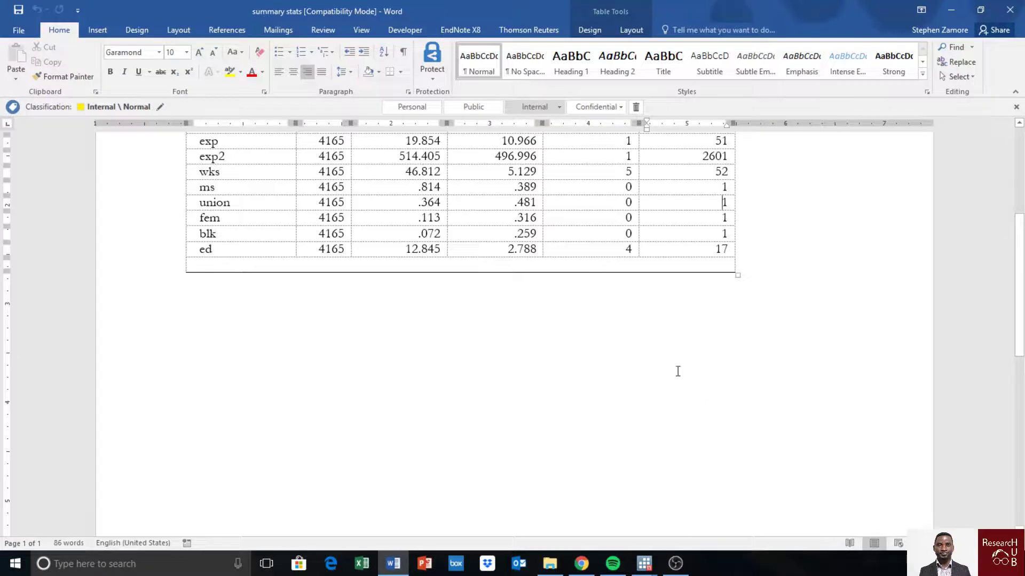
{"action": "scroll", "coordinate": [672, 361], "scroll_direction": "up", "scroll_amount": 3}
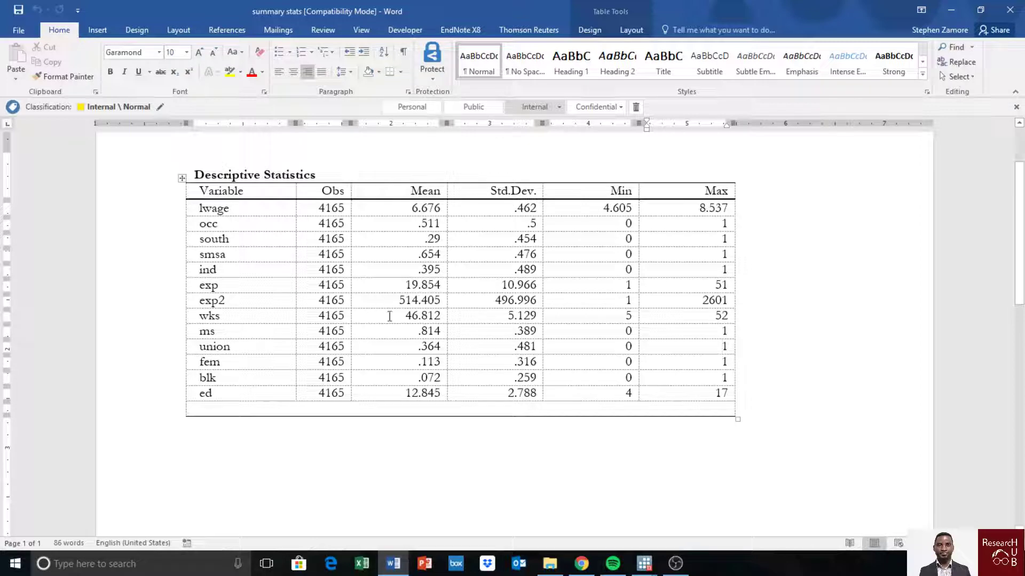
{"action": "scroll", "coordinate": [465, 349], "scroll_direction": "down", "scroll_amount": 3}
{"action": "scroll", "coordinate": [472, 347], "scroll_direction": "up", "scroll_amount": 5}
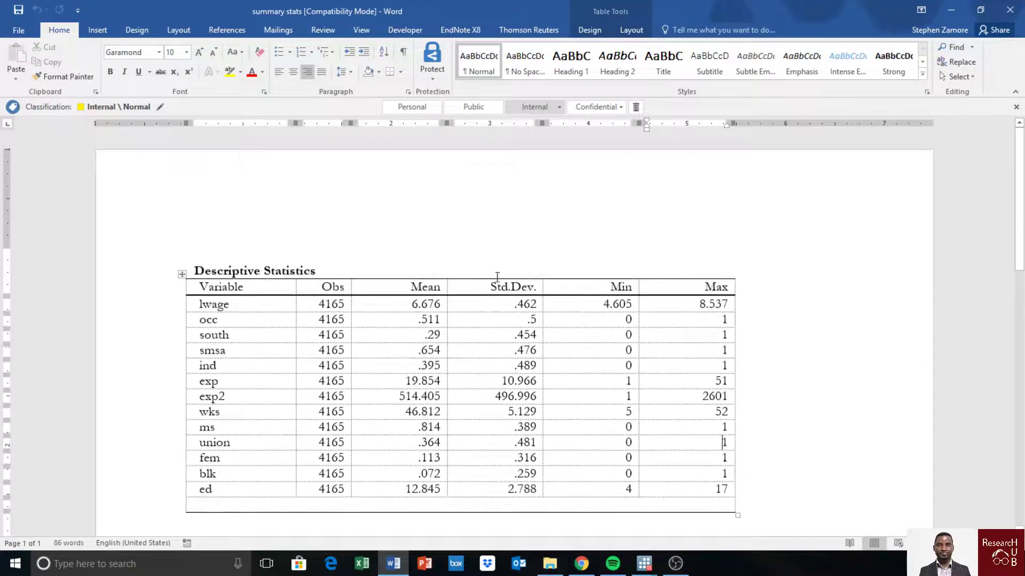
{"action": "left_click_drag", "start_coordinate": [498, 283], "coordinate": [628, 284]}
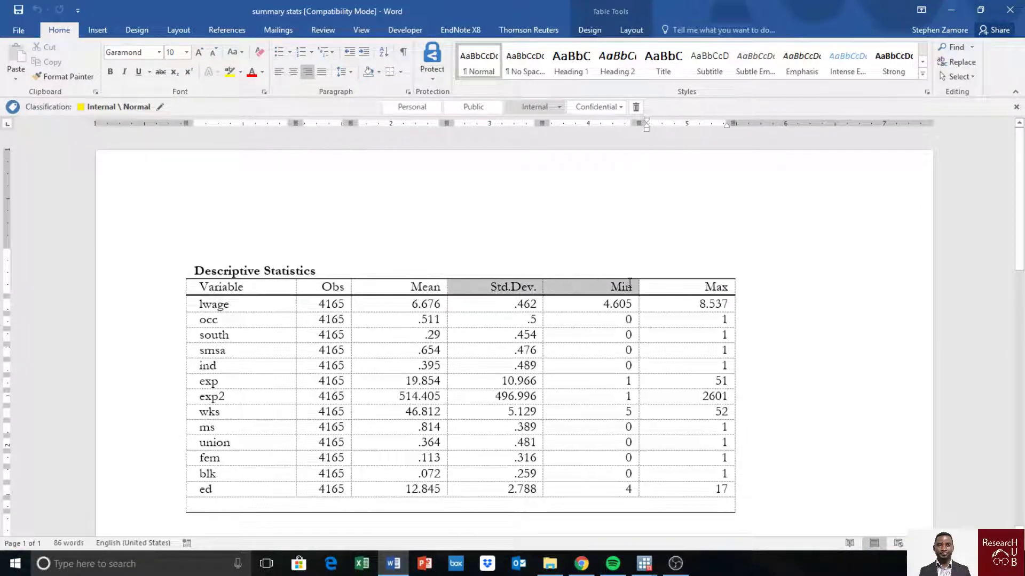
{"action": "left_click", "coordinate": [568, 291]}
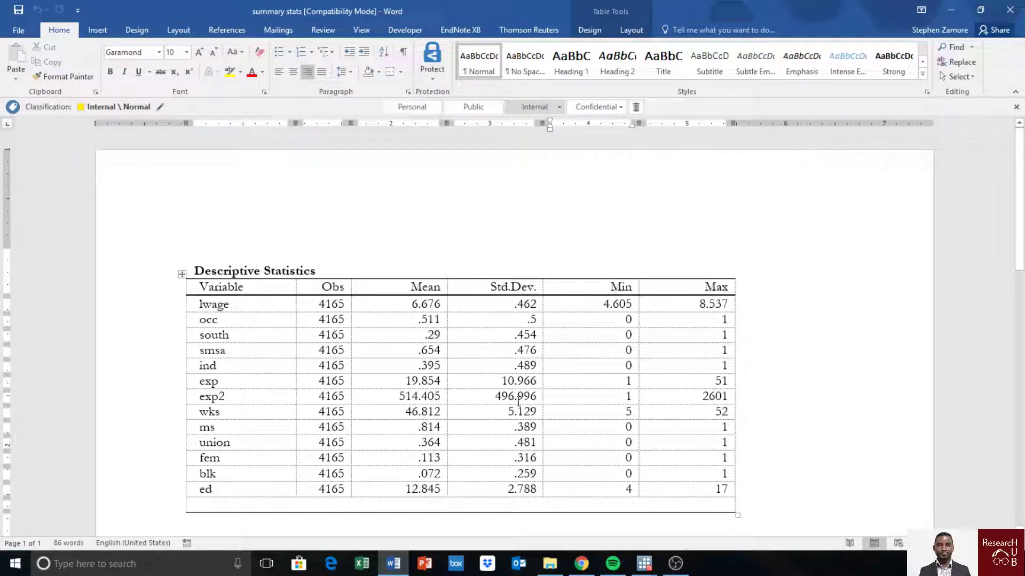
{"action": "scroll", "coordinate": [526, 444], "scroll_direction": "down", "scroll_amount": 2}
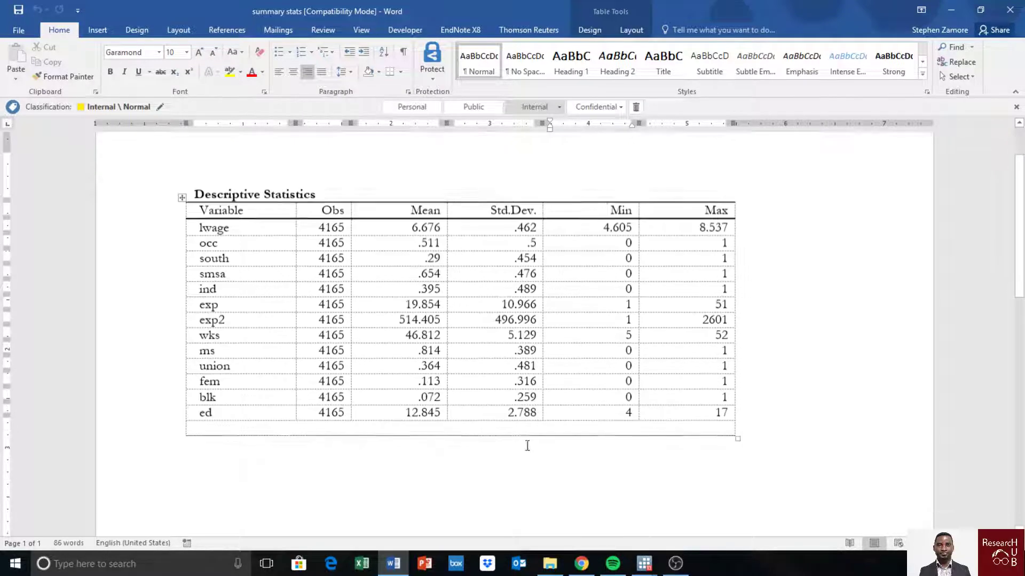
{"action": "scroll", "coordinate": [527, 445], "scroll_direction": "down", "scroll_amount": 2}
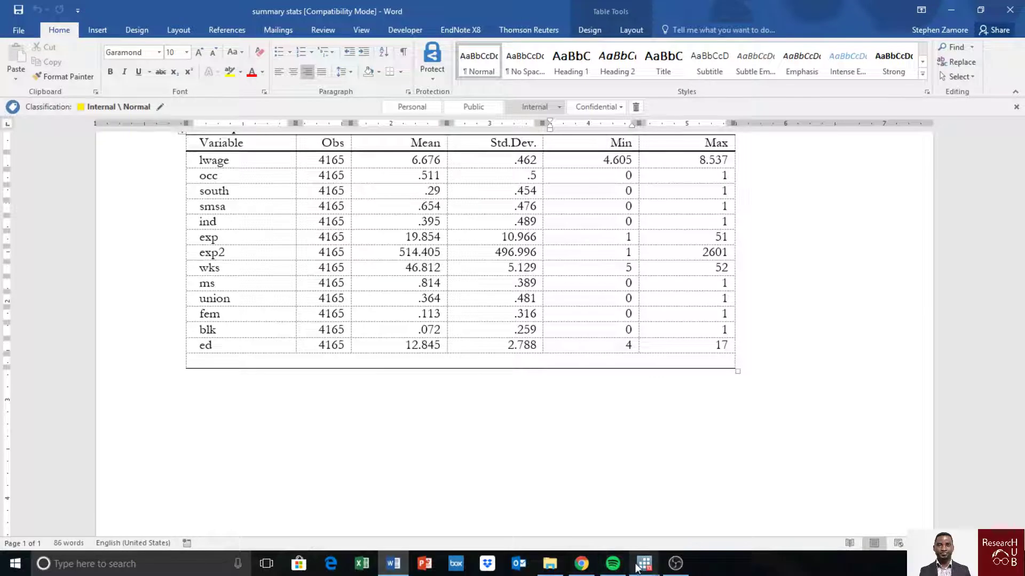
Step: Back in the do-file, review the asdoc pwcorr command on line 137 and its star(0.05) option
{"action": "mouse_move", "coordinate": [640, 566]}
{"action": "left_click", "coordinate": [661, 508]}
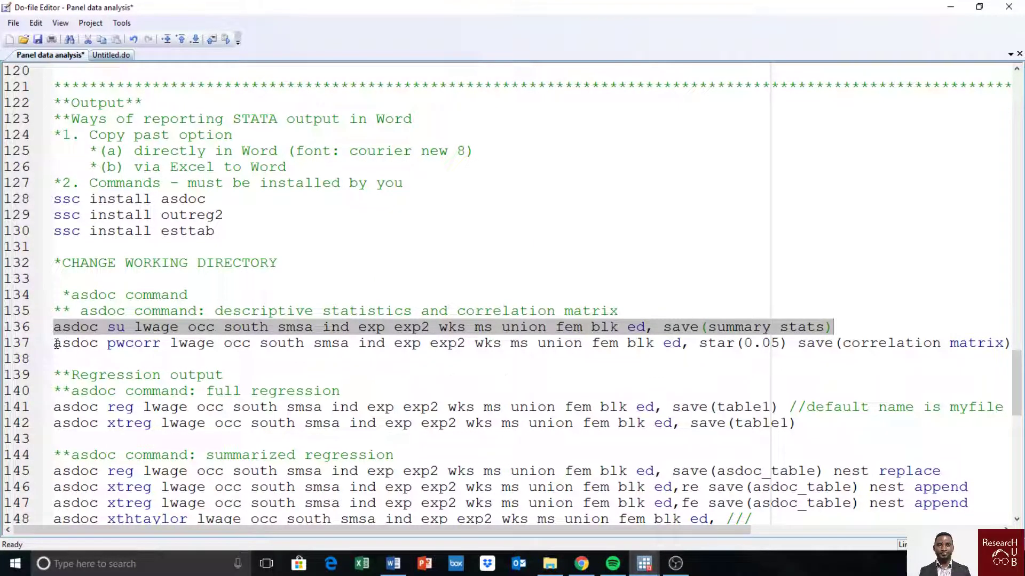
{"action": "left_click_drag", "start_coordinate": [54, 346], "coordinate": [268, 343]}
{"action": "left_click", "coordinate": [105, 344]}
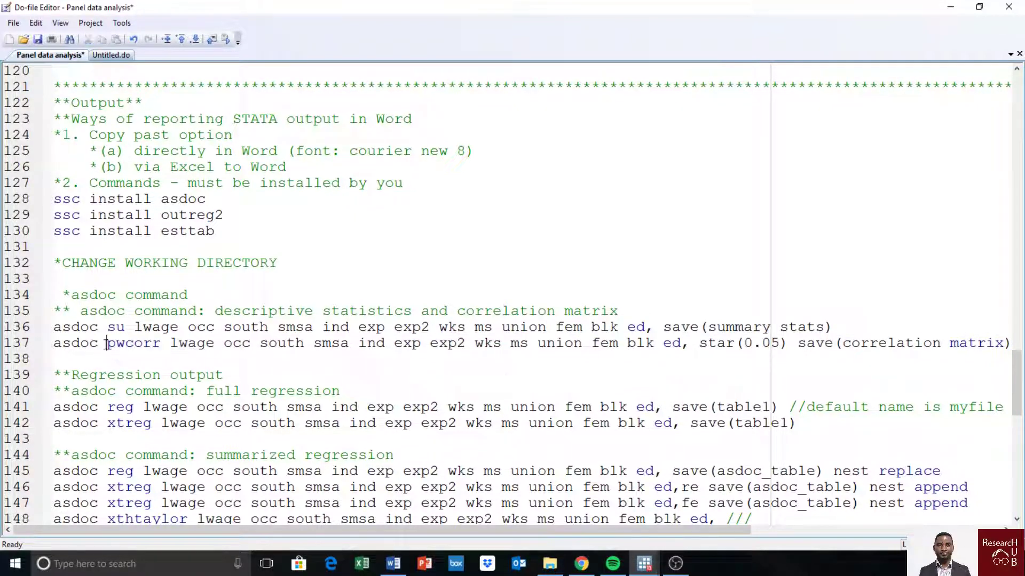
{"action": "left_click_drag", "start_coordinate": [56, 345], "coordinate": [1013, 341]}
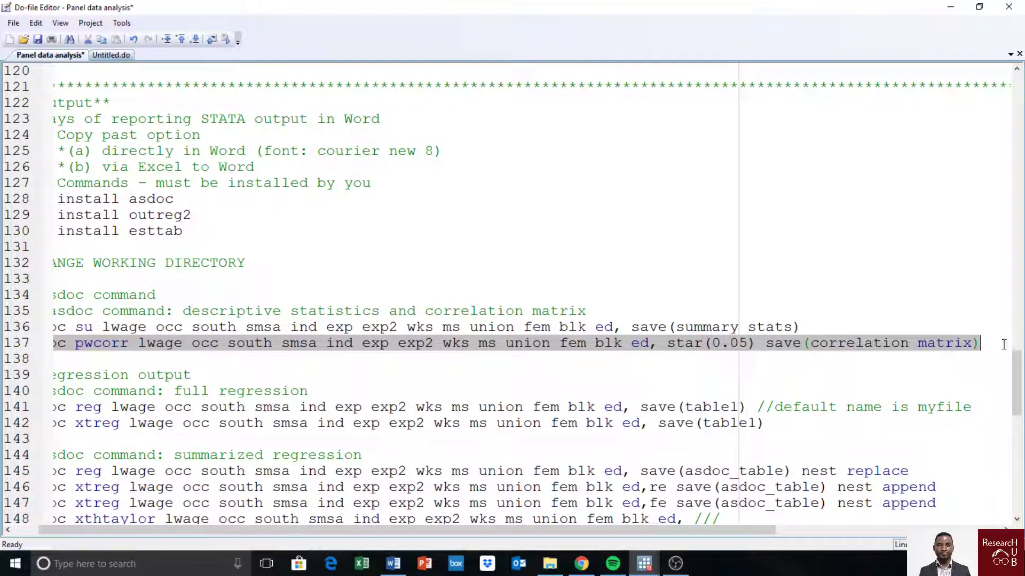
{"action": "left_click", "coordinate": [710, 359]}
{"action": "left_click_drag", "start_coordinate": [700, 344], "coordinate": [738, 342]}
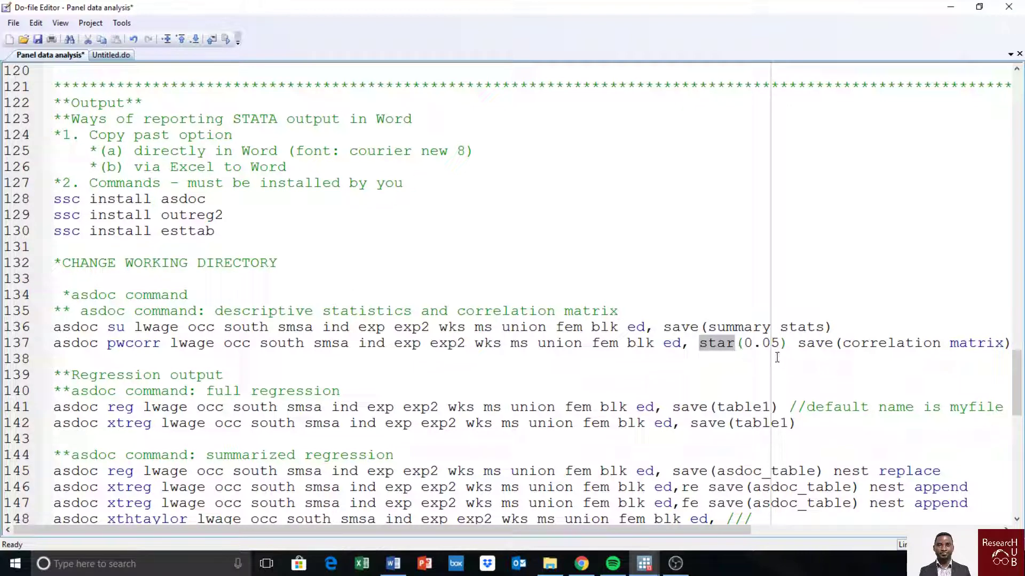
{"action": "left_click", "coordinate": [721, 344]}
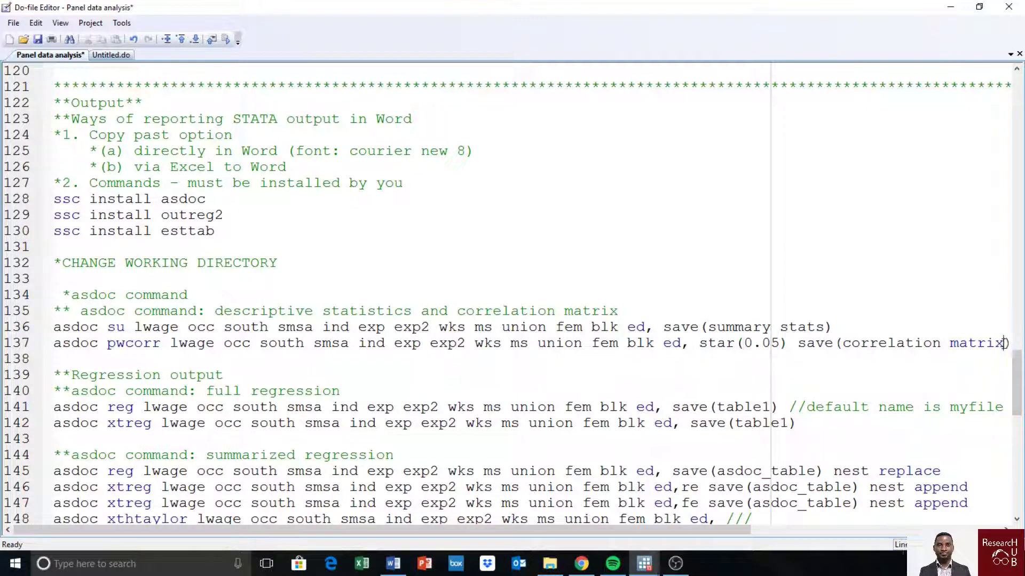
Step: Select only line 137 and run asdoc pwcorr to save the correlation matrix file
{"action": "left_click_drag", "start_coordinate": [1010, 344], "coordinate": [599, 327]}
{"action": "left_click", "coordinate": [431, 344]}
{"action": "left_click_drag", "start_coordinate": [55, 343], "coordinate": [867, 373]}
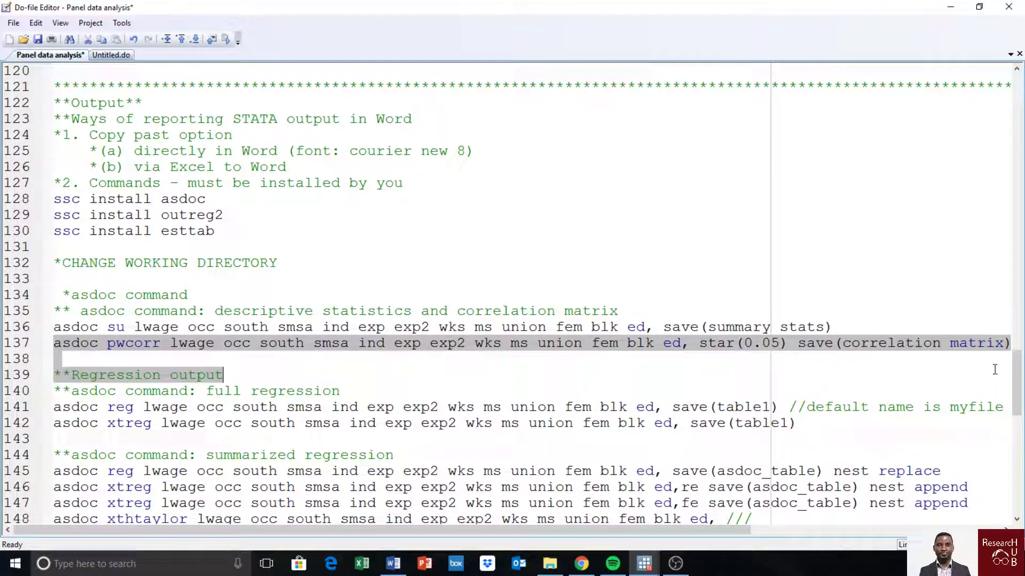
{"action": "left_click_drag", "start_coordinate": [997, 368], "coordinate": [998, 358]}
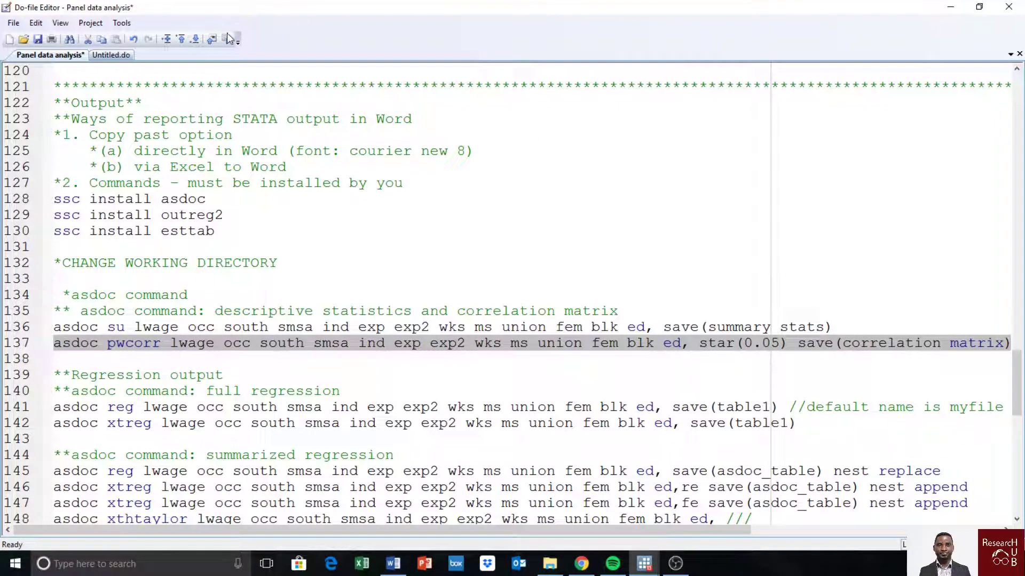
{"action": "left_click", "coordinate": [227, 39]}
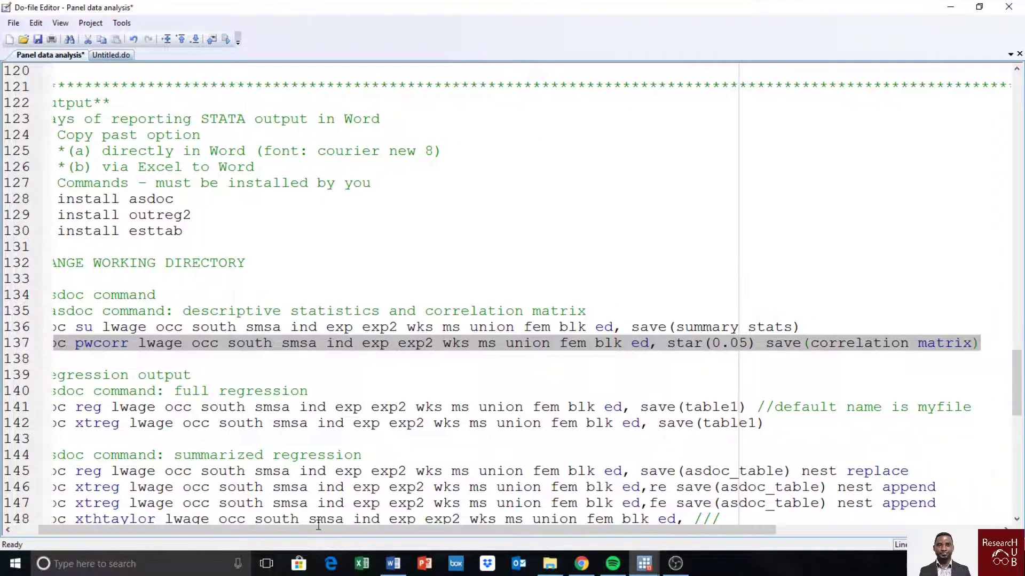
Step: Open the correlation matrix document from the Panel data folder and scroll through the table
{"action": "left_click", "coordinate": [550, 563]}
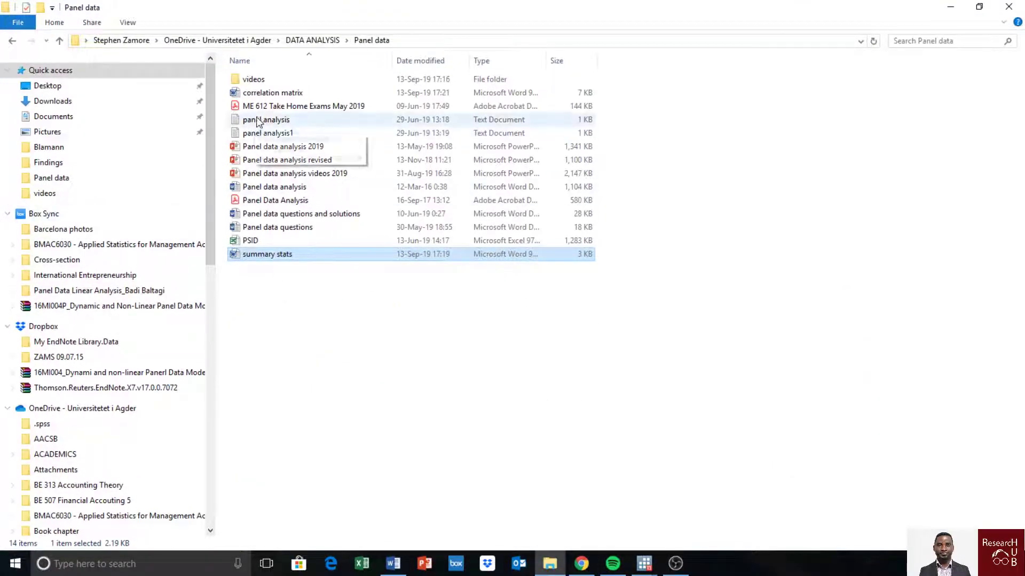
{"action": "double_click", "coordinate": [281, 96]}
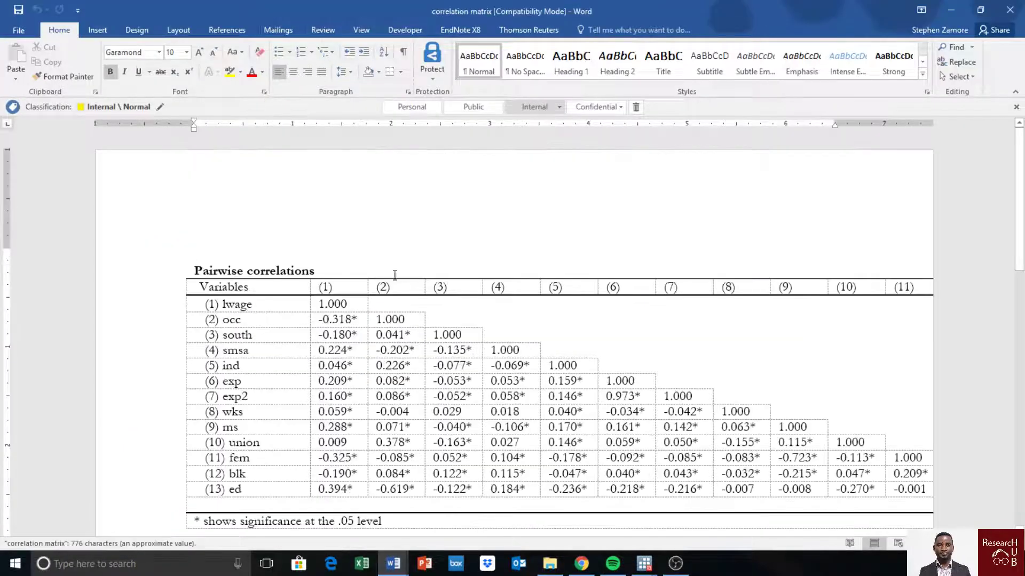
{"action": "scroll", "coordinate": [498, 312], "scroll_direction": "down", "scroll_amount": 10}
{"action": "scroll", "coordinate": [499, 313], "scroll_direction": "up", "scroll_amount": 5}
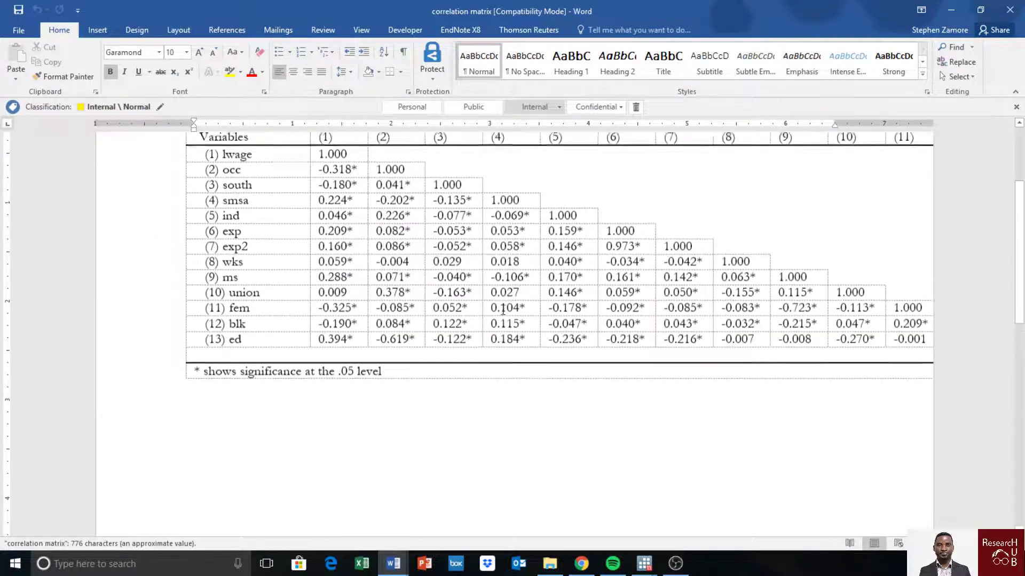
{"action": "scroll", "coordinate": [459, 329], "scroll_direction": "up", "scroll_amount": 3}
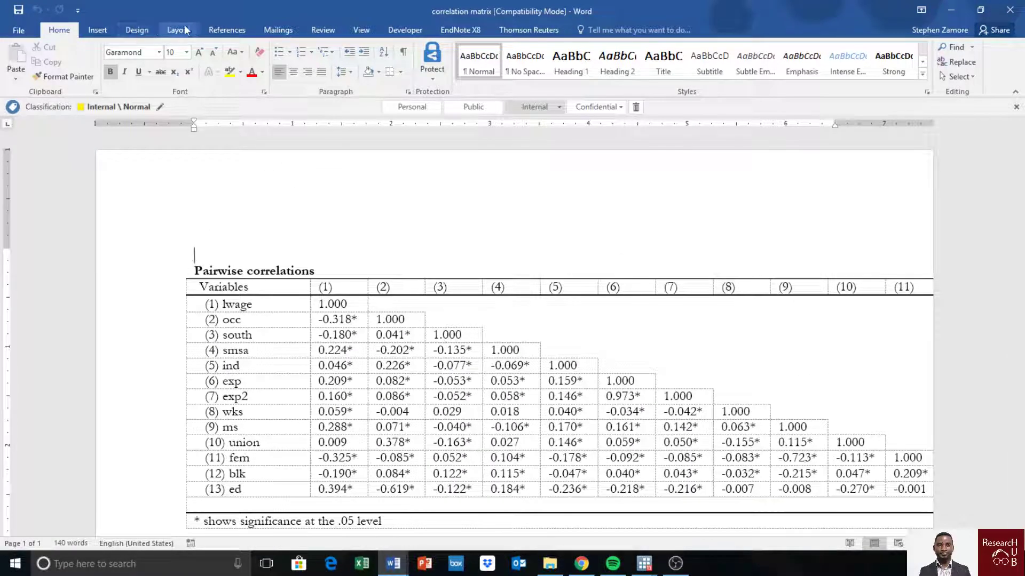
Step: Switch the correlation matrix page to landscape orientation and recheck the table
{"action": "left_click", "coordinate": [178, 26]}
{"action": "left_click", "coordinate": [60, 79]}
{"action": "left_click", "coordinate": [80, 130]}
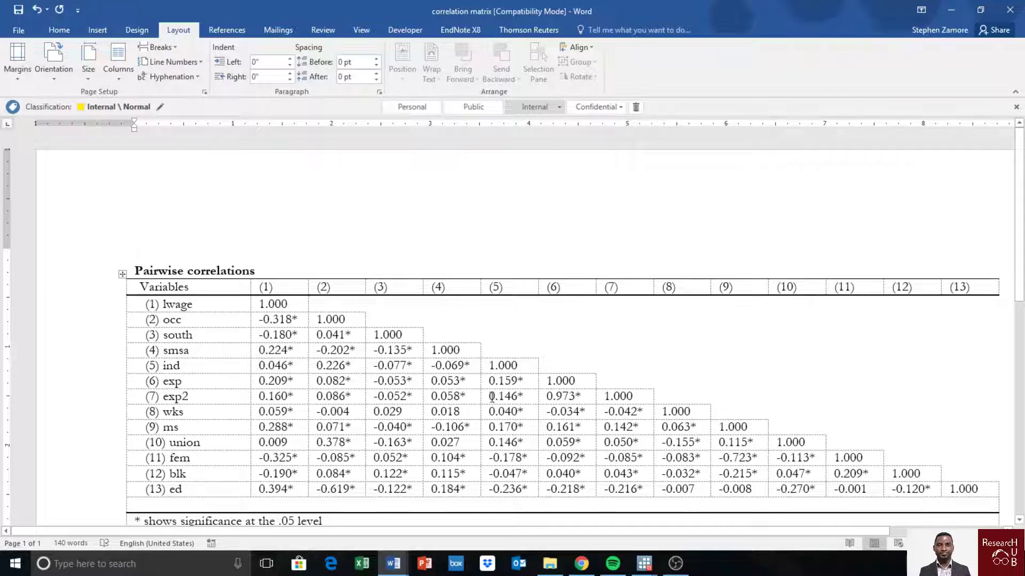
{"action": "scroll", "coordinate": [581, 412], "scroll_direction": "down", "scroll_amount": 3}
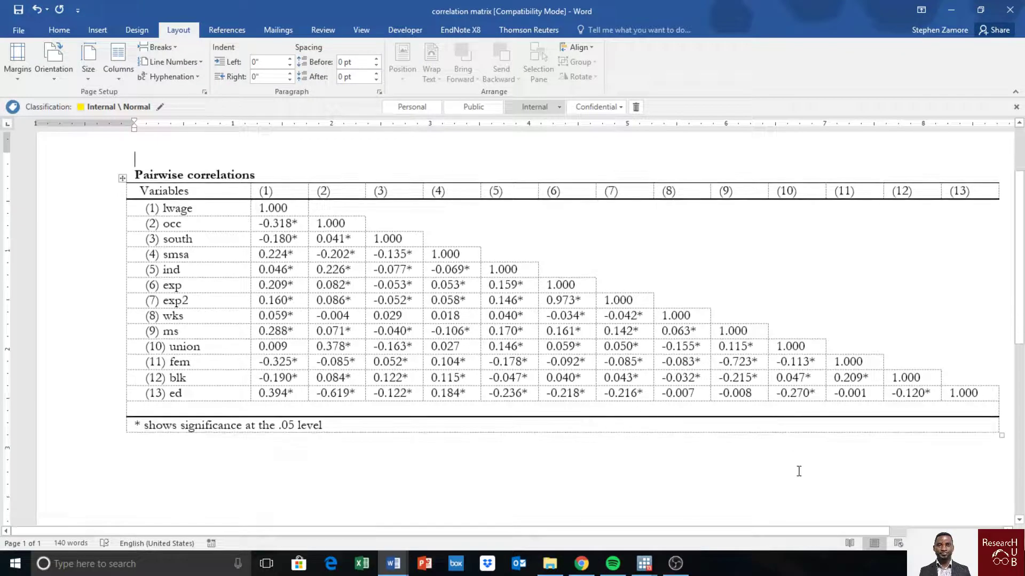
{"action": "scroll", "coordinate": [745, 474], "scroll_direction": "up", "scroll_amount": 3}
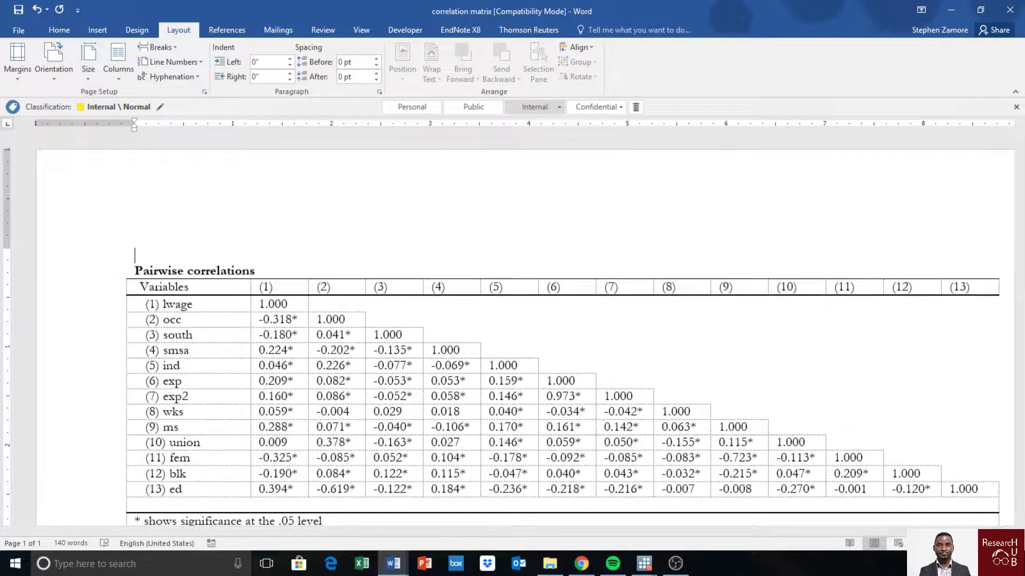
{"action": "left_click", "coordinate": [550, 564]}
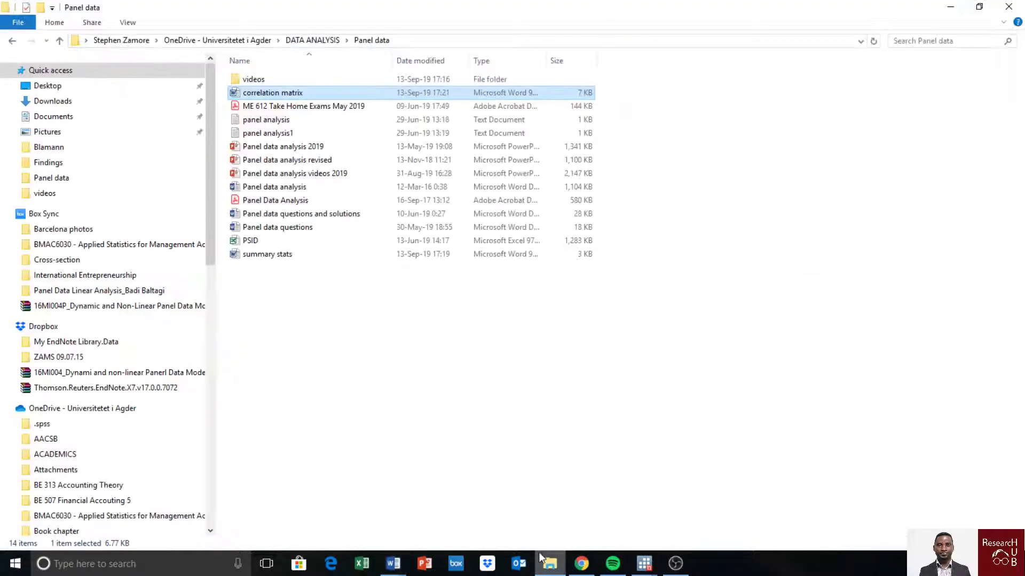
Step: Select the full OLS asdoc reg command on line 141 with save(table1) and check the output and folder
{"action": "mouse_move", "coordinate": [644, 561]}
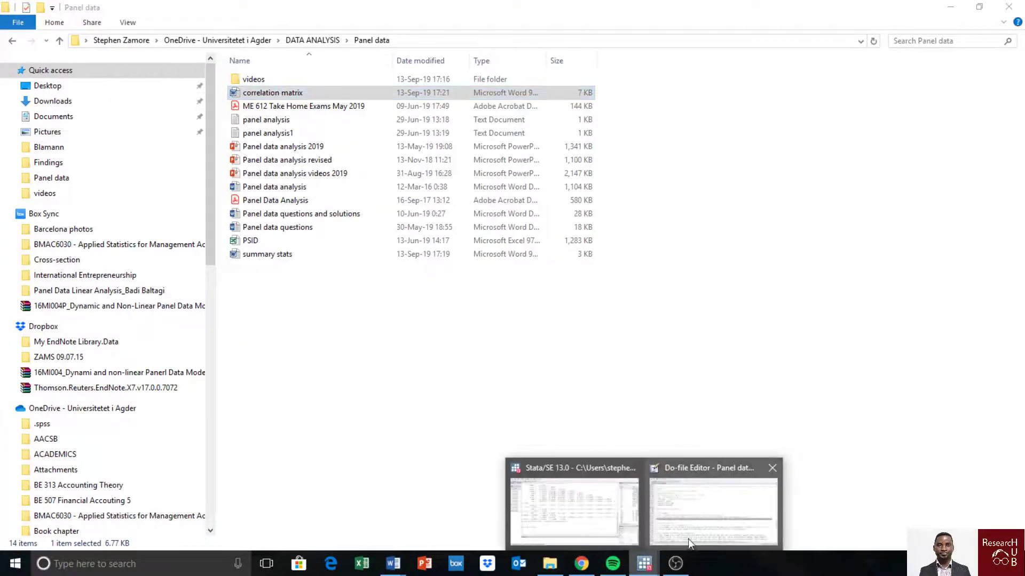
{"action": "left_click", "coordinate": [696, 526]}
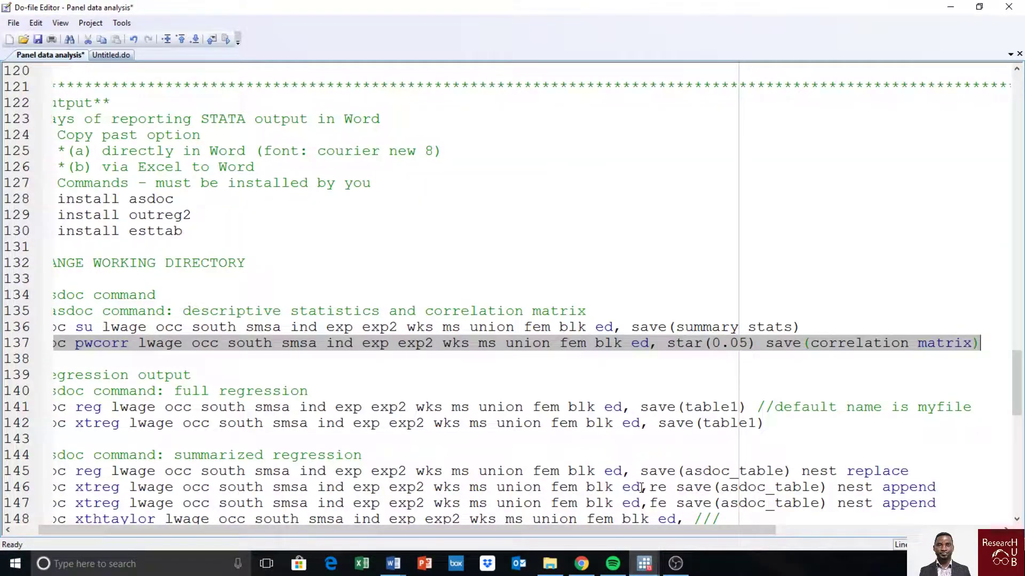
{"action": "left_click_drag", "start_coordinate": [448, 530], "coordinate": [387, 521]}
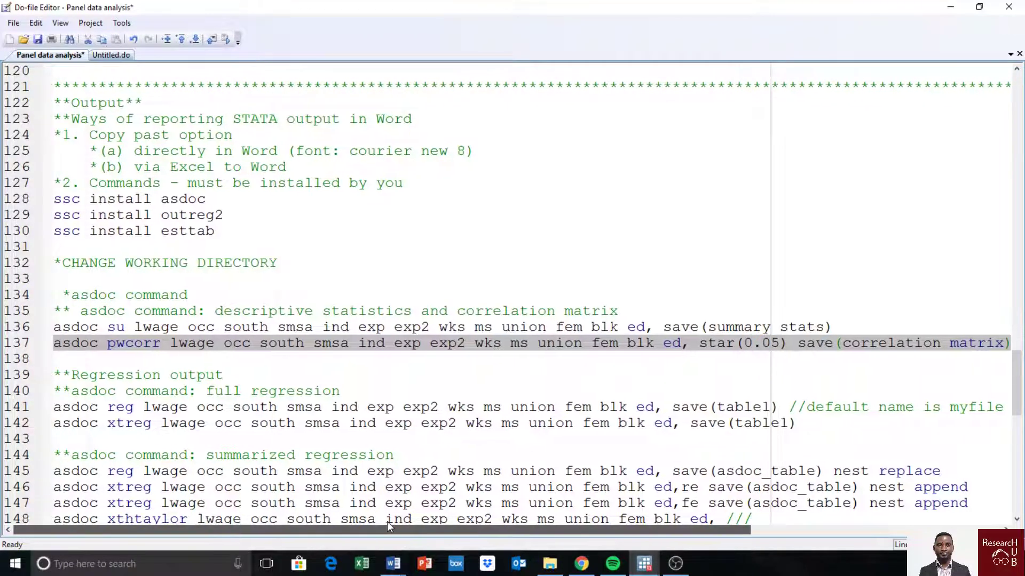
{"action": "left_click", "coordinate": [438, 375]}
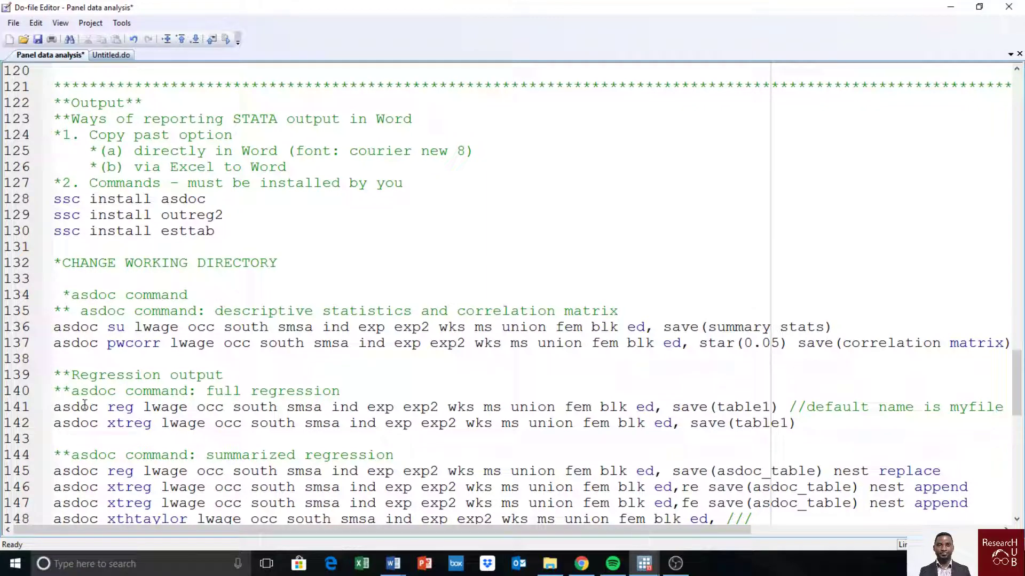
{"action": "double_click", "coordinate": [109, 408]}
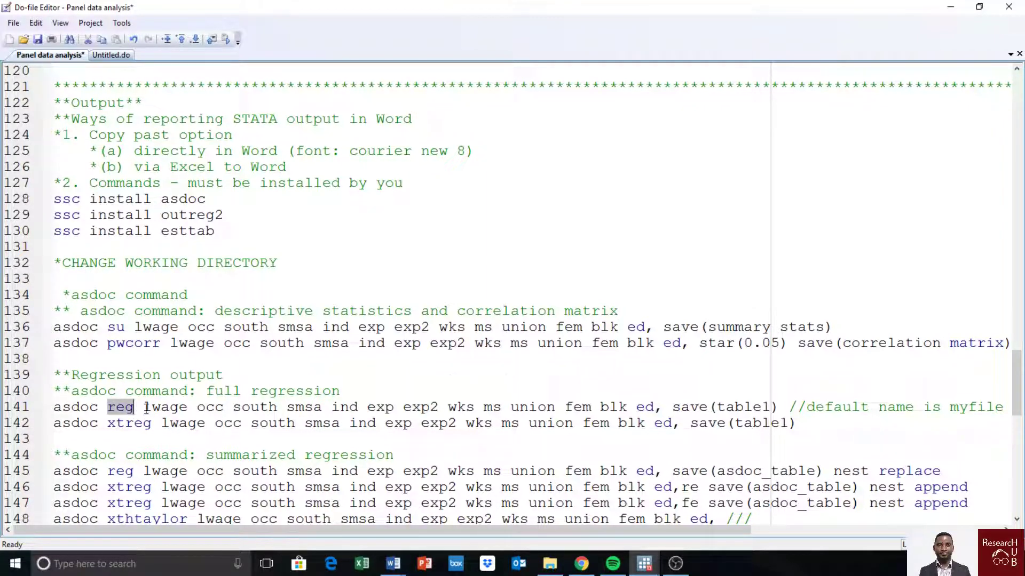
{"action": "left_click", "coordinate": [167, 431]}
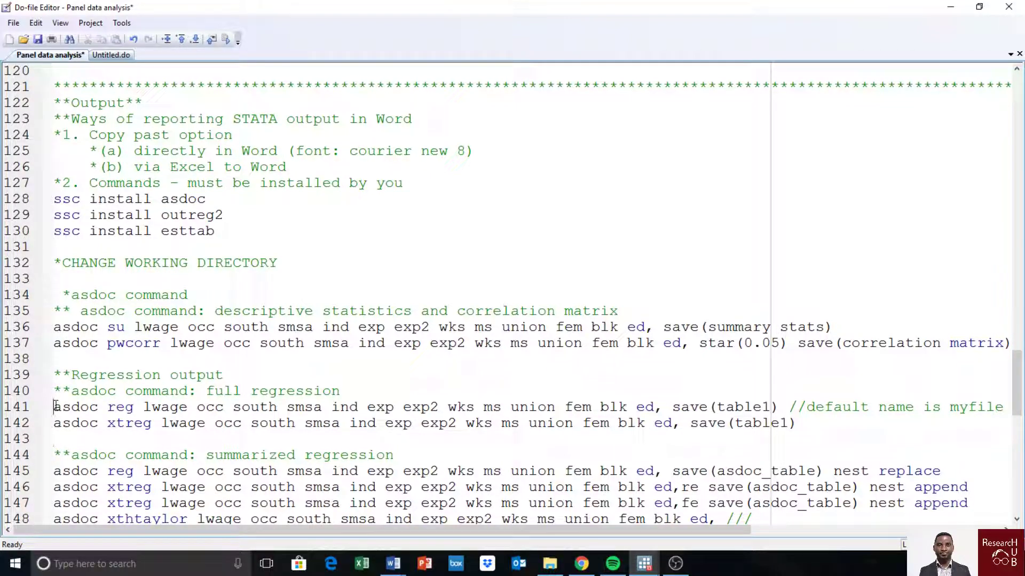
{"action": "left_click_drag", "start_coordinate": [55, 406], "coordinate": [778, 409]}
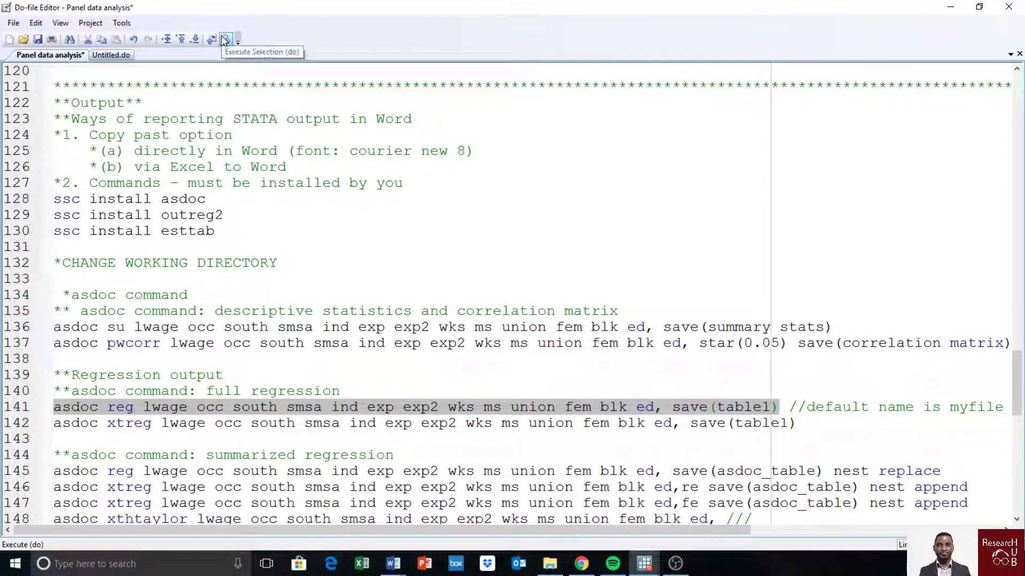
{"action": "key", "text": "shift+End"}
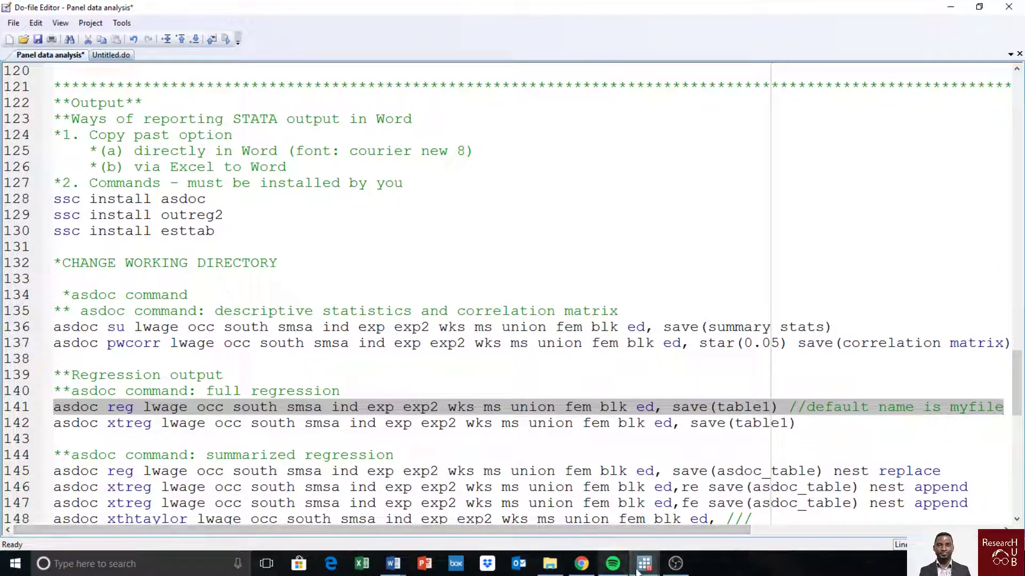
{"action": "mouse_move", "coordinate": [638, 569]}
{"action": "left_click", "coordinate": [592, 529]}
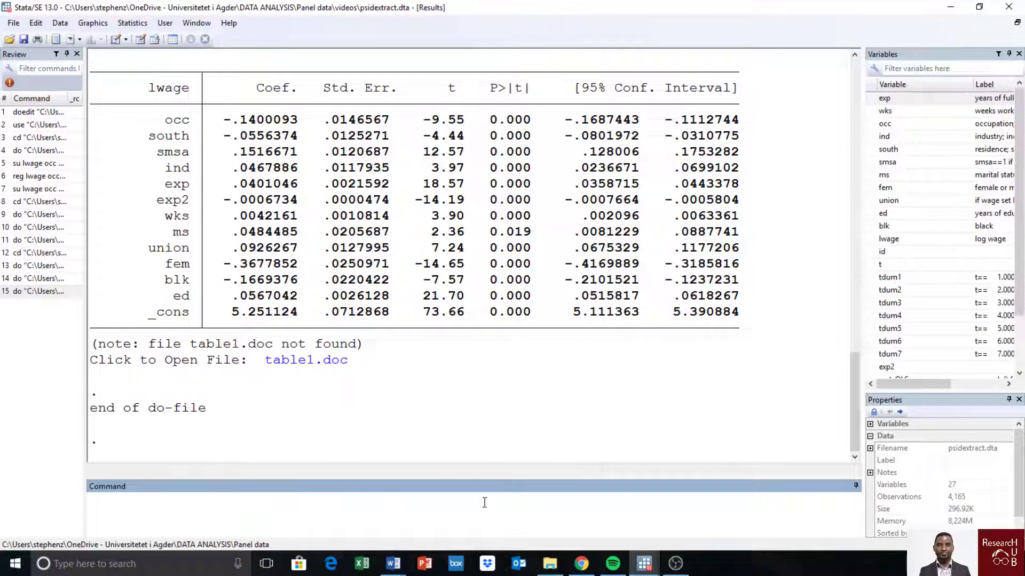
{"action": "left_click", "coordinate": [555, 561]}
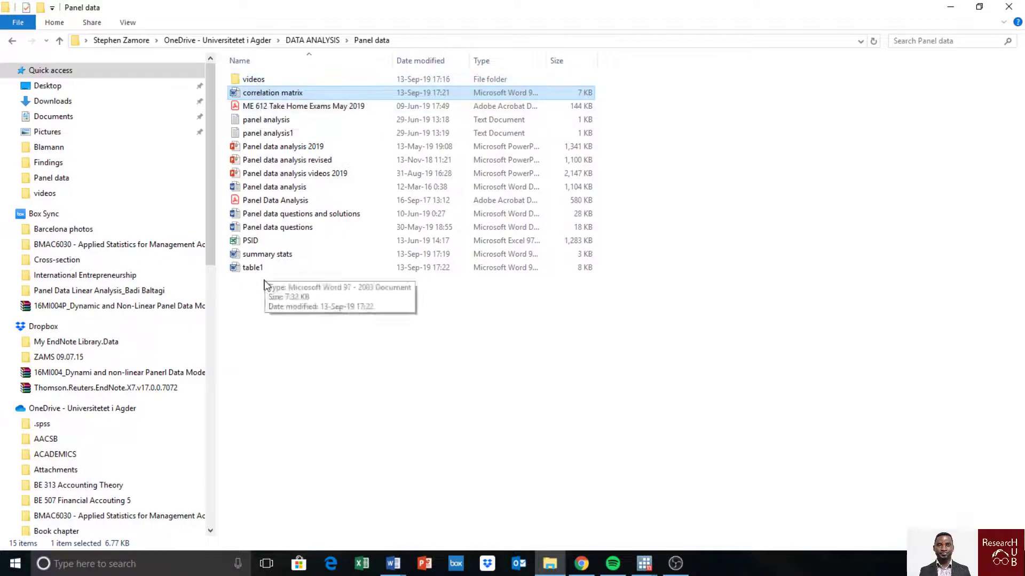
Step: Open table1 and review the lwage Linear regression table, including R-squared 0.429 and 4165 observations
{"action": "double_click", "coordinate": [251, 269]}
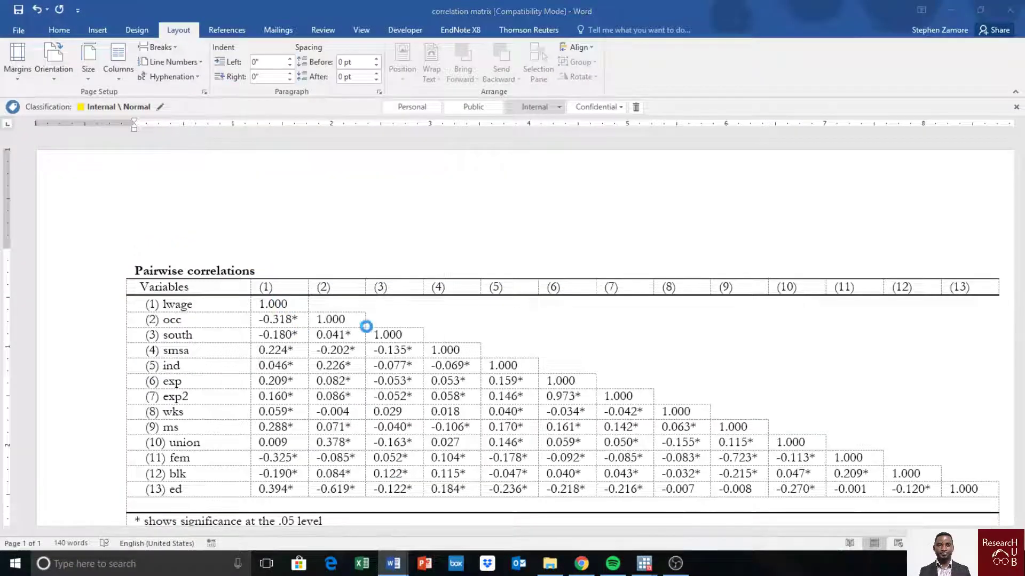
{"action": "scroll", "coordinate": [459, 346], "scroll_direction": "down", "scroll_amount": 3}
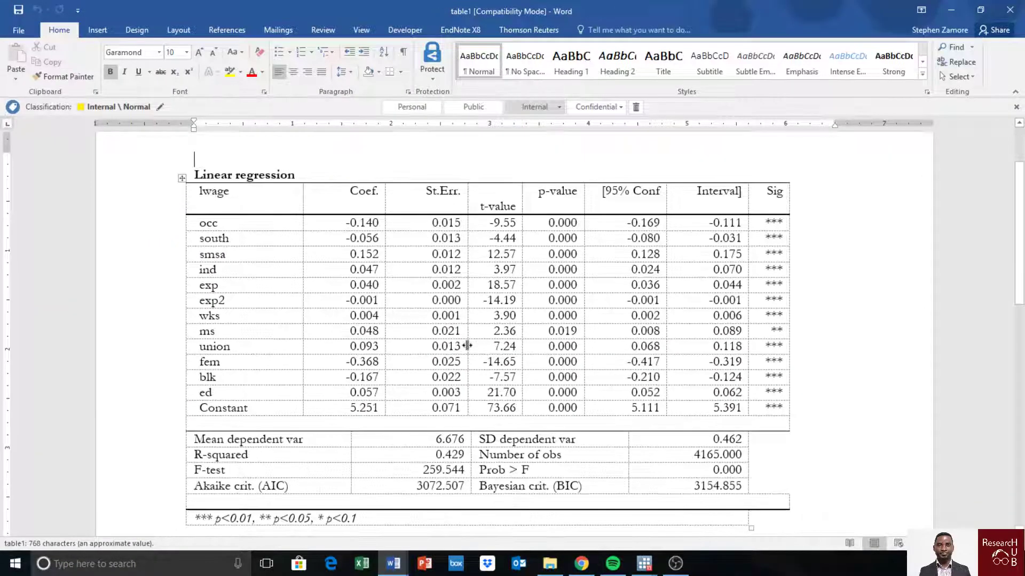
{"action": "scroll", "coordinate": [466, 345], "scroll_direction": "up", "scroll_amount": 1}
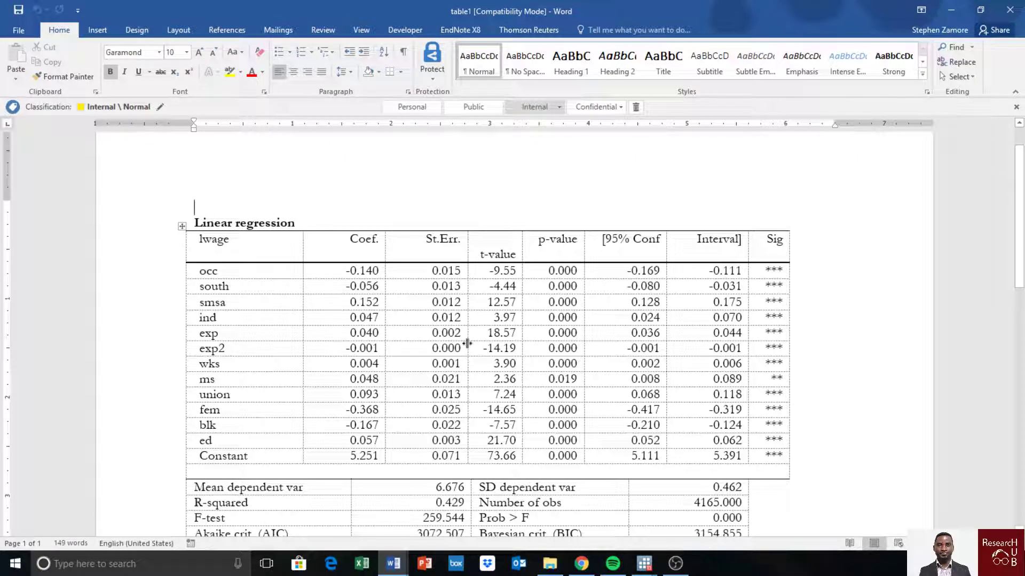
{"action": "scroll", "coordinate": [467, 341], "scroll_direction": "down", "scroll_amount": 3}
{"action": "scroll", "coordinate": [471, 345], "scroll_direction": "up", "scroll_amount": 3}
{"action": "scroll", "coordinate": [734, 377], "scroll_direction": "down", "scroll_amount": 2}
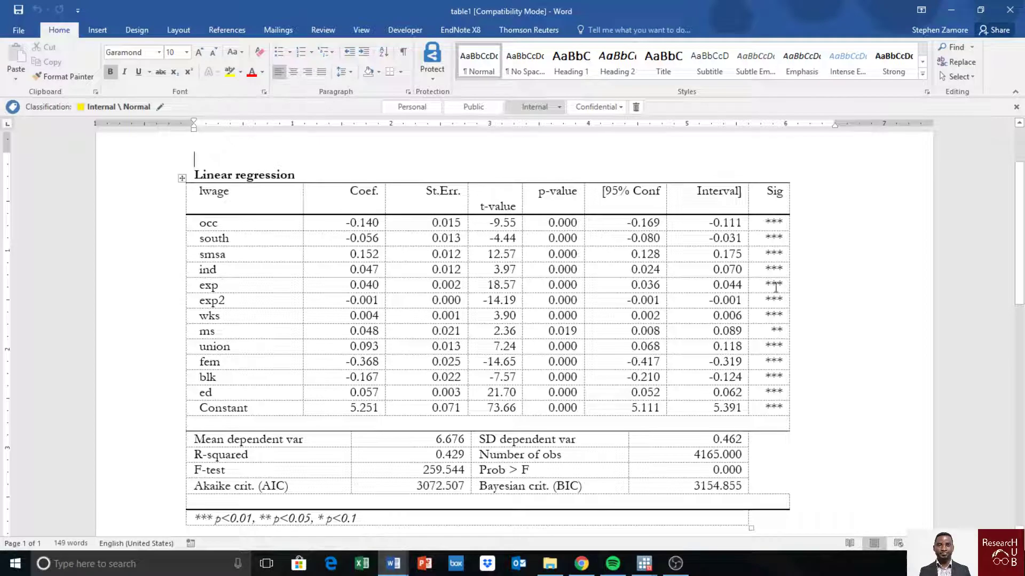
{"action": "scroll", "coordinate": [549, 412], "scroll_direction": "down", "scroll_amount": 2}
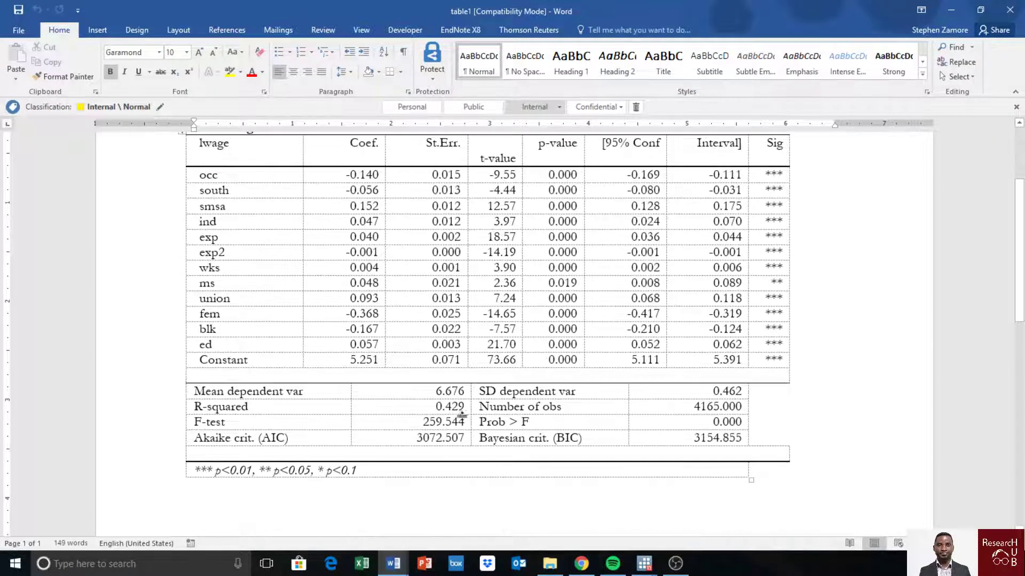
{"action": "left_click_drag", "start_coordinate": [198, 392], "coordinate": [709, 439]}
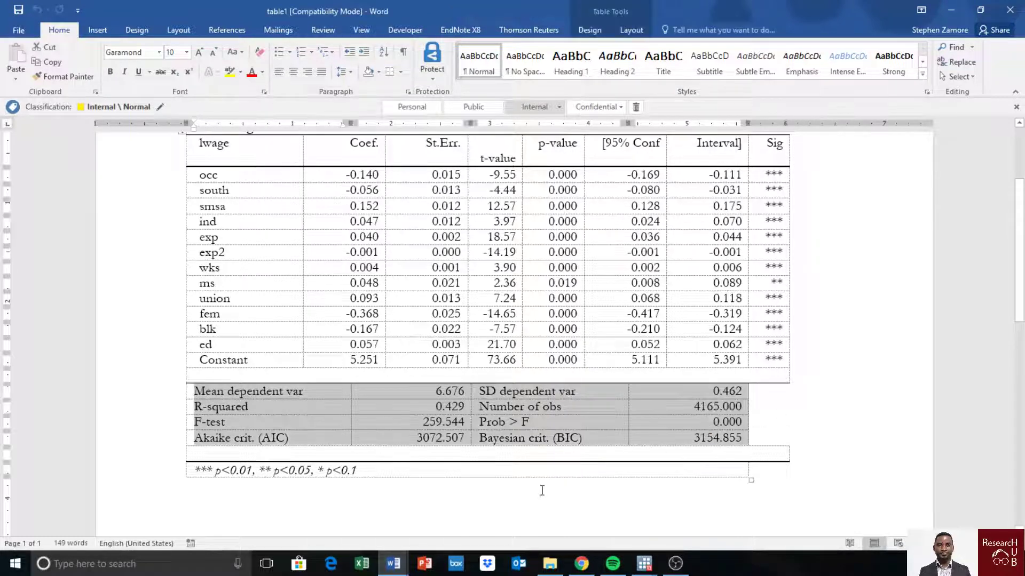
{"action": "left_click", "coordinate": [580, 493]}
{"action": "scroll", "coordinate": [624, 460], "scroll_direction": "up", "scroll_amount": 3}
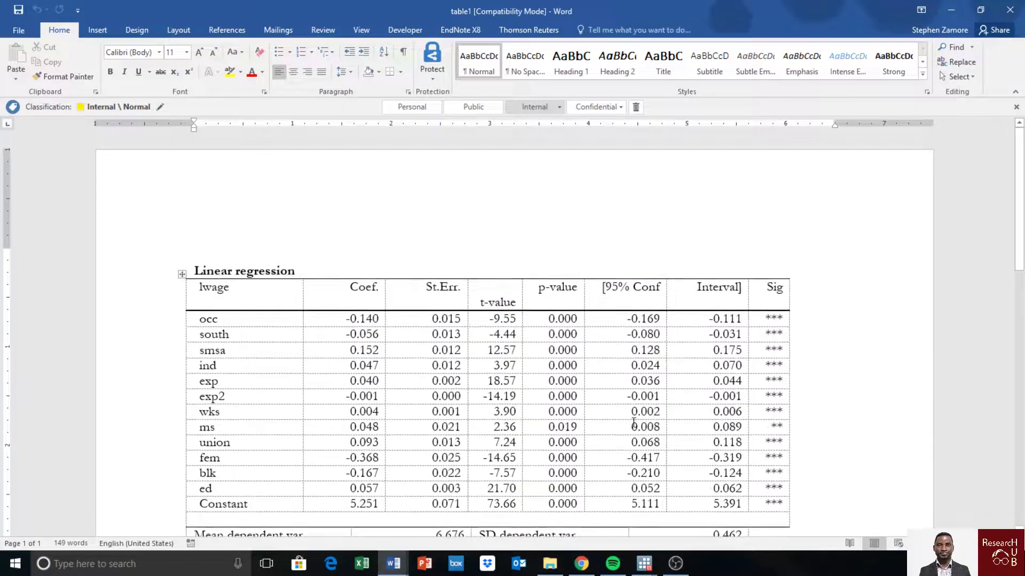
{"action": "scroll", "coordinate": [606, 517], "scroll_direction": "down", "scroll_amount": 5}
{"action": "left_click", "coordinate": [549, 563]}
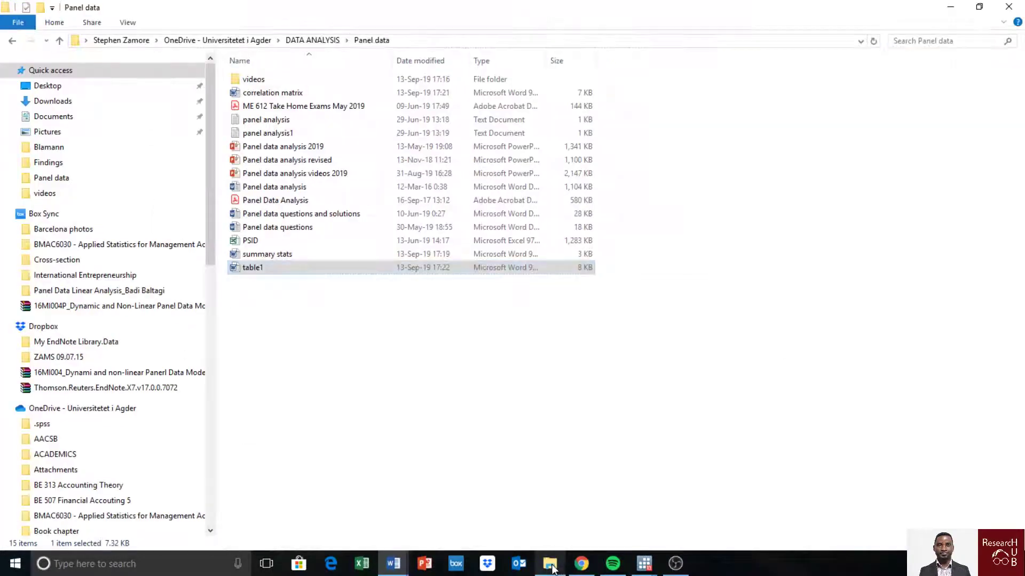
Step: In the do-file, select the random-effects xtreg command on line 142 that saves to table1
{"action": "left_click", "coordinate": [645, 564]}
{"action": "left_click", "coordinate": [712, 510]}
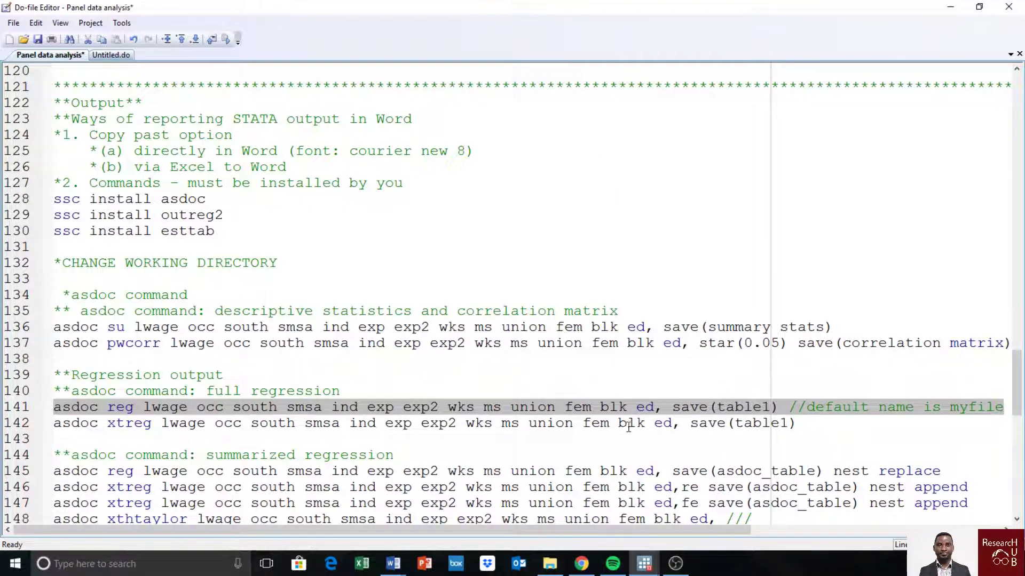
{"action": "left_click_drag", "start_coordinate": [736, 424], "coordinate": [788, 423]}
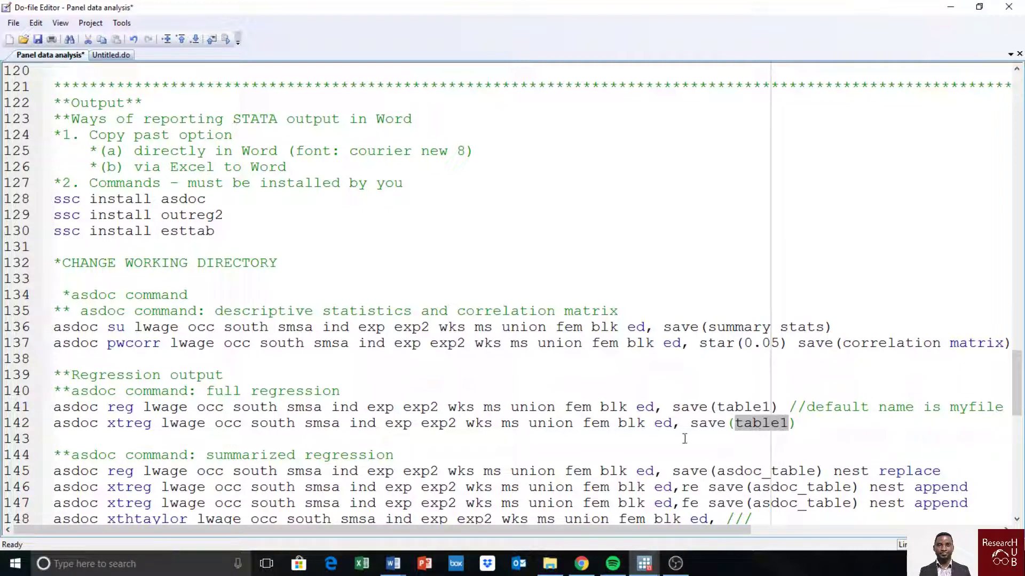
{"action": "left_click", "coordinate": [758, 424]}
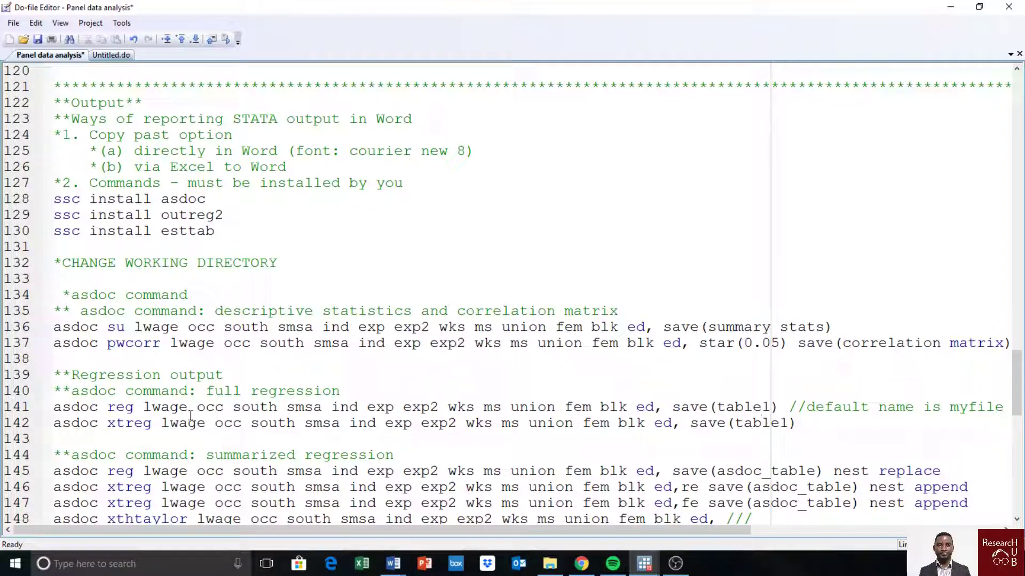
{"action": "left_click_drag", "start_coordinate": [57, 424], "coordinate": [725, 423]}
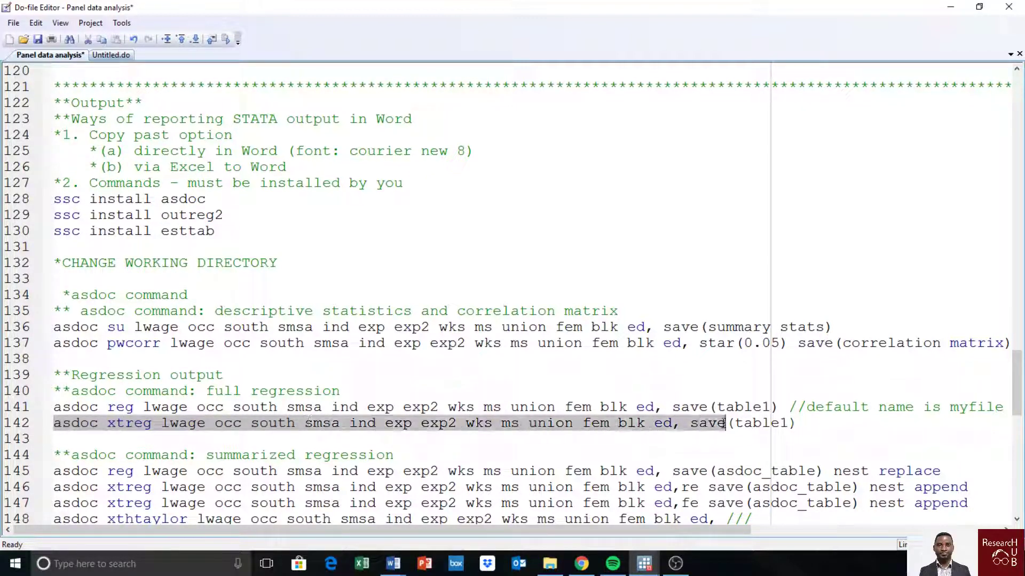
Step: Close the open table1 Word document and reselect line 142's xtreg command
{"action": "left_click", "coordinate": [393, 563]}
{"action": "left_click", "coordinate": [488, 520]}
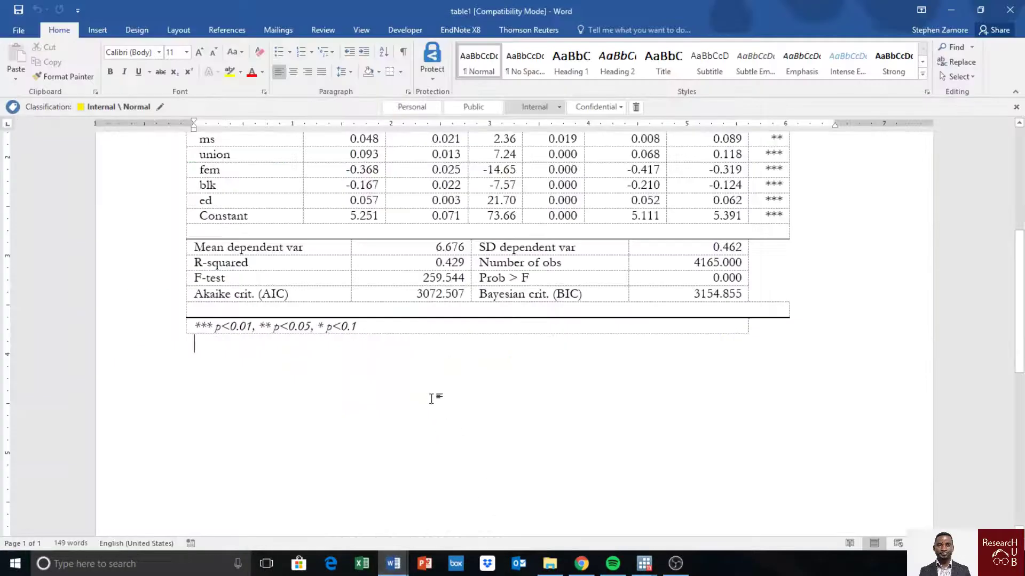
{"action": "left_click", "coordinate": [1009, 10]}
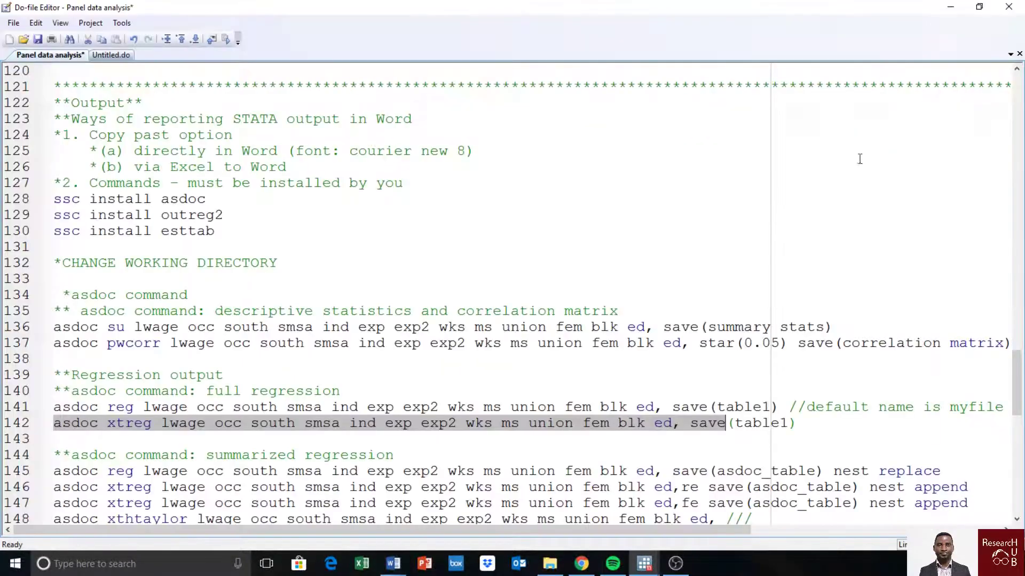
{"action": "left_click_drag", "start_coordinate": [797, 423], "coordinate": [48, 428]}
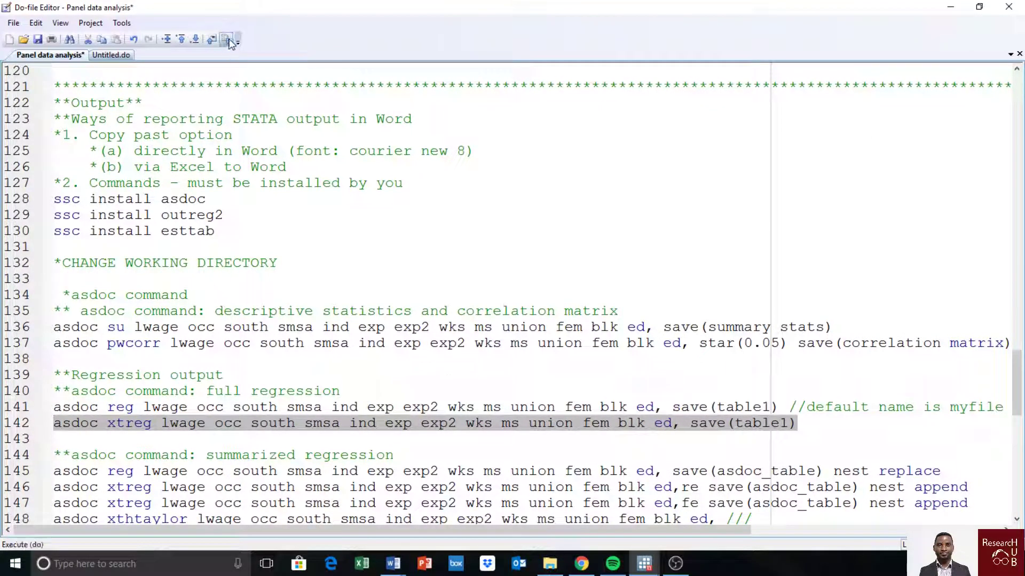
Step: Check the random-effects output in the Results window: overall R-squared 0.2512, rho 0.749
{"action": "left_click", "coordinate": [552, 567]}
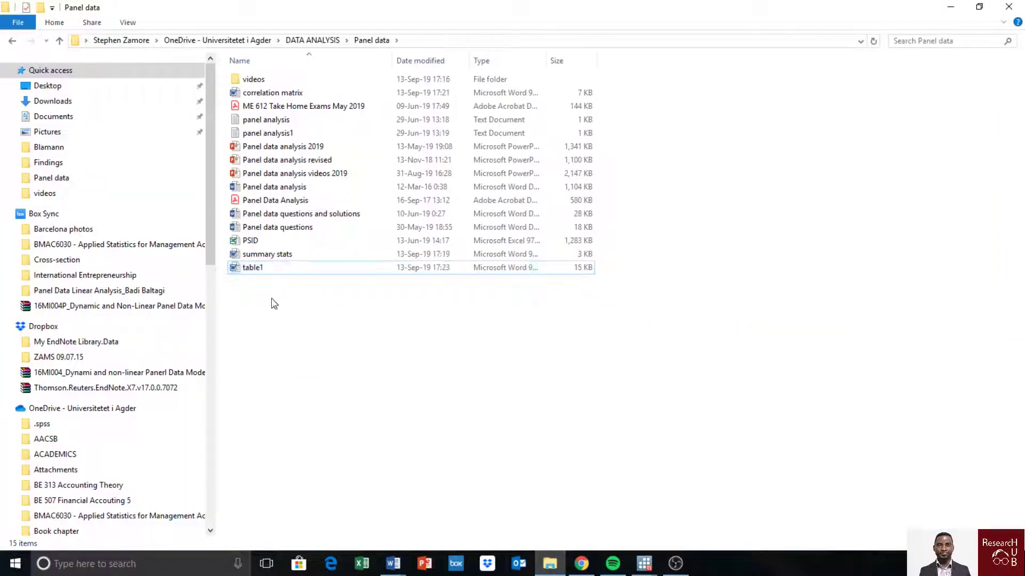
{"action": "left_click", "coordinate": [644, 564]}
{"action": "left_click", "coordinate": [570, 533]}
{"action": "scroll", "coordinate": [481, 392], "scroll_direction": "up", "scroll_amount": 7}
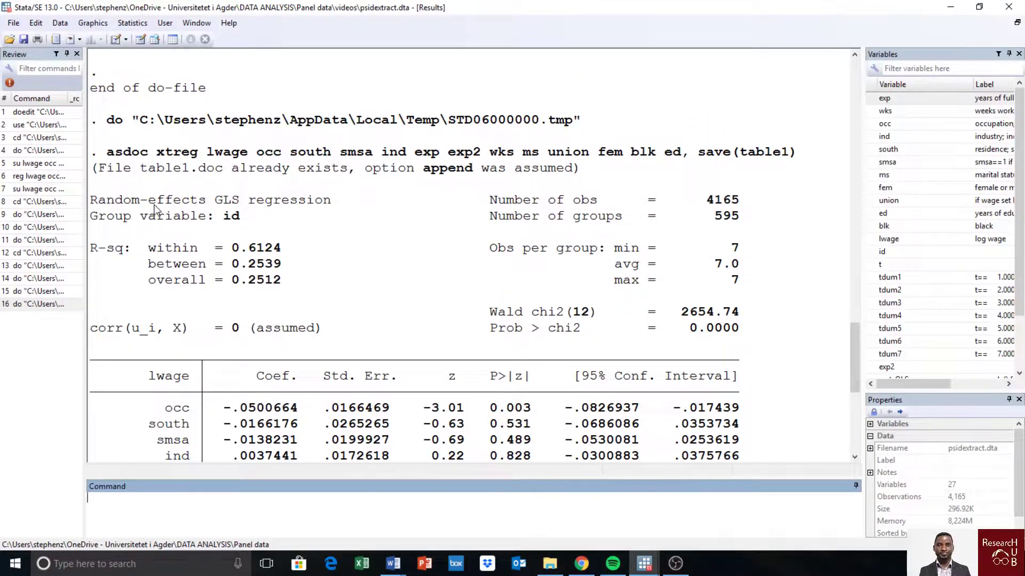
{"action": "scroll", "coordinate": [390, 305], "scroll_direction": "down", "scroll_amount": 7}
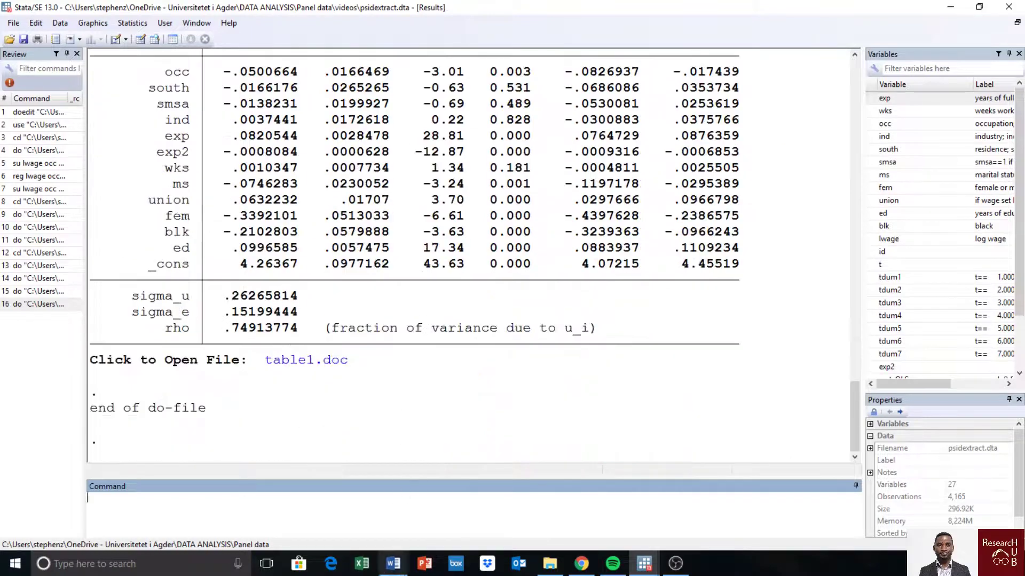
{"action": "left_click", "coordinate": [549, 564]}
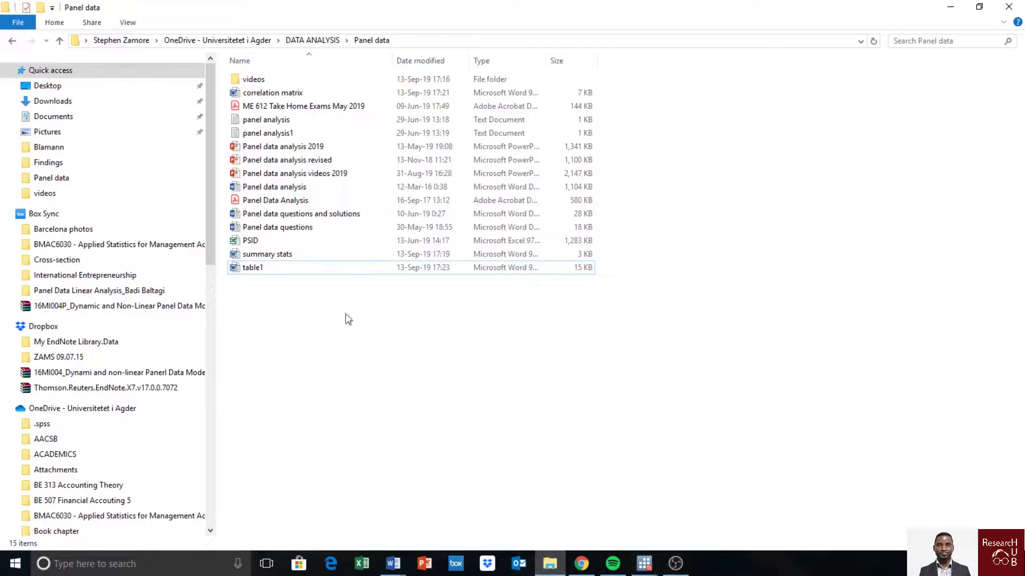
{"action": "double_click", "coordinate": [253, 268]}
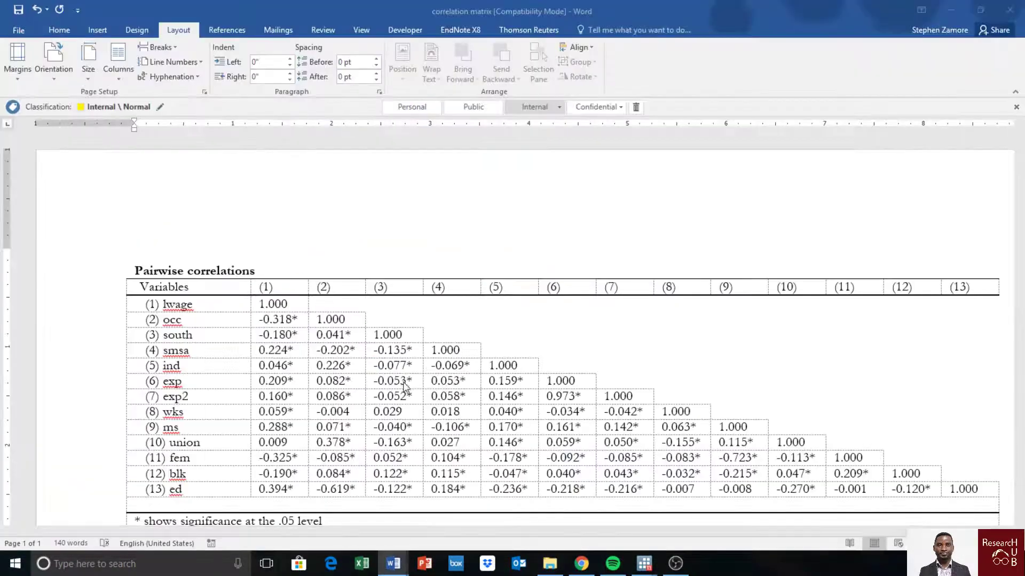
{"action": "scroll", "coordinate": [504, 384], "scroll_direction": "down", "scroll_amount": 3}
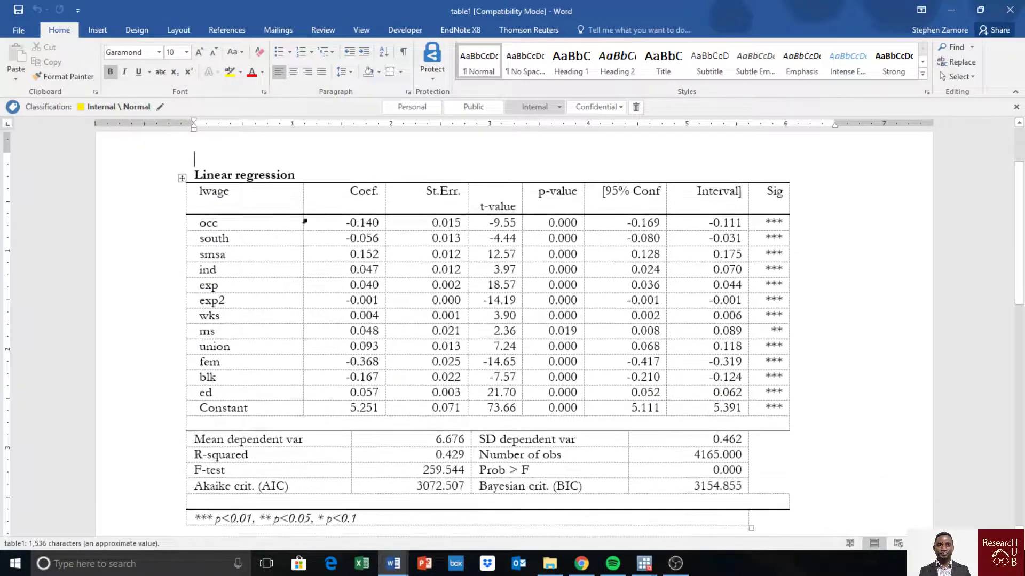
{"action": "scroll", "coordinate": [362, 348], "scroll_direction": "down", "scroll_amount": 6}
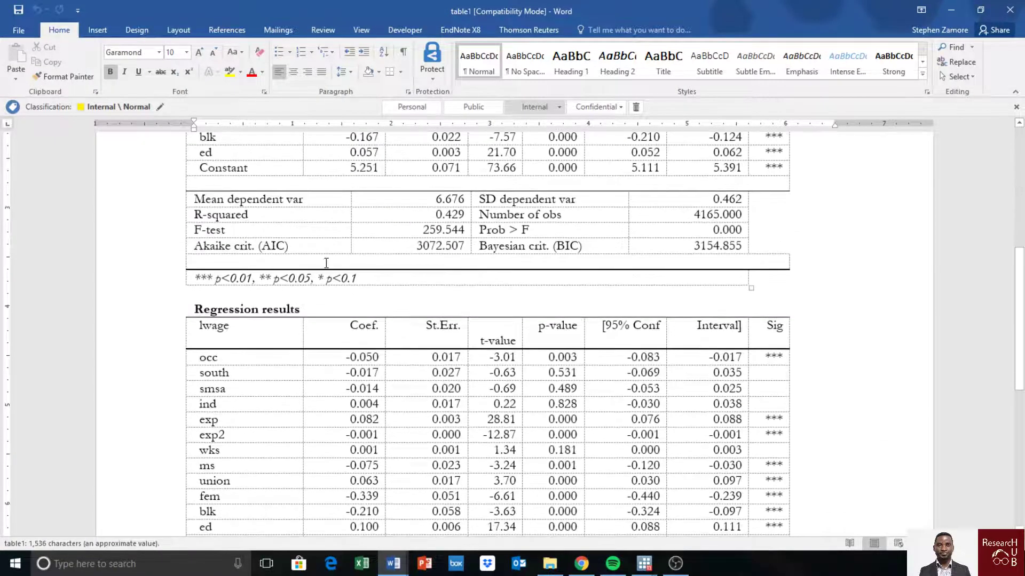
{"action": "scroll", "coordinate": [259, 394], "scroll_direction": "down", "scroll_amount": 7}
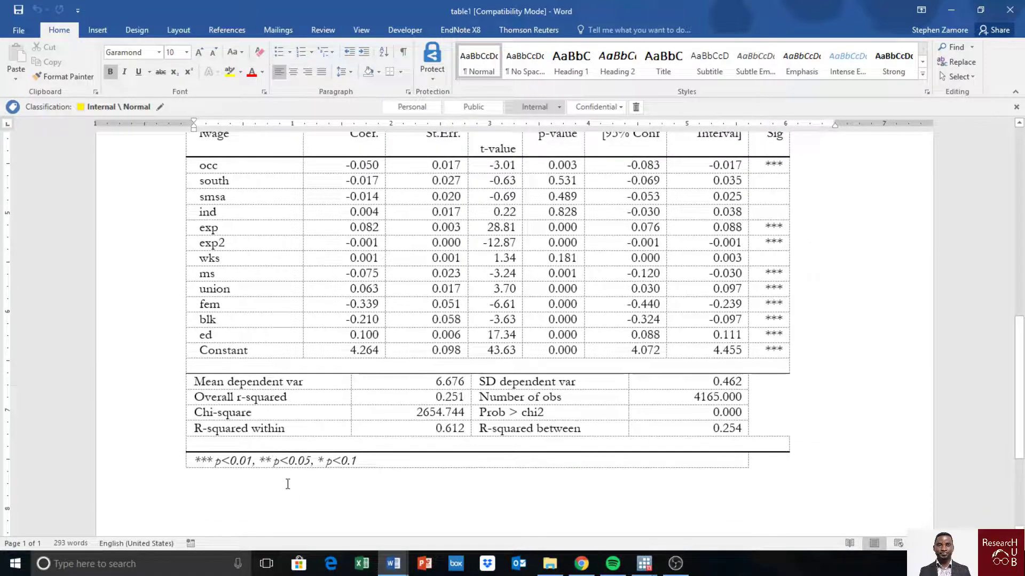
{"action": "left_click_drag", "start_coordinate": [293, 427], "coordinate": [245, 430]}
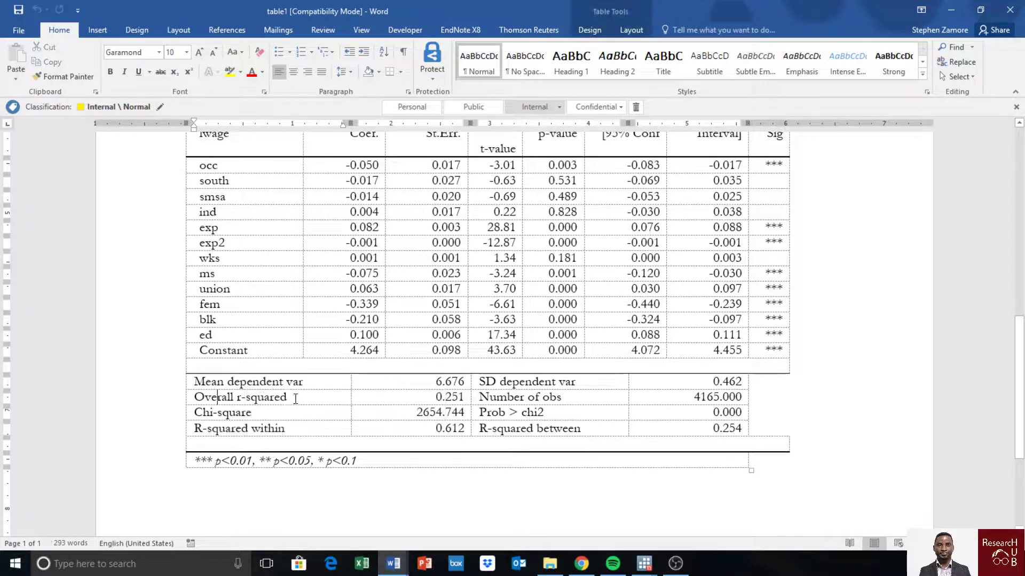
{"action": "left_click_drag", "start_coordinate": [291, 397], "coordinate": [194, 398]}
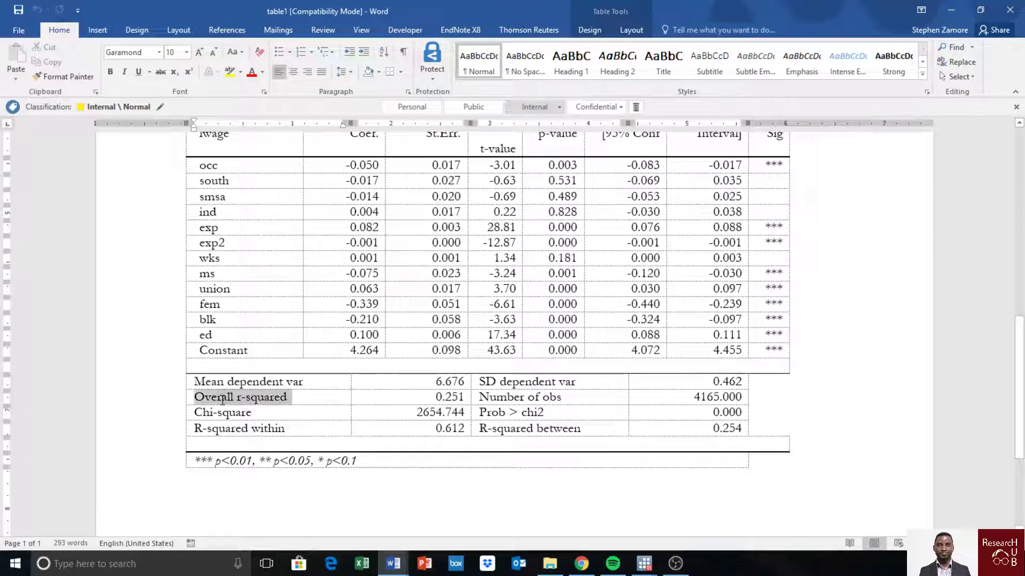
{"action": "left_click", "coordinate": [527, 428]}
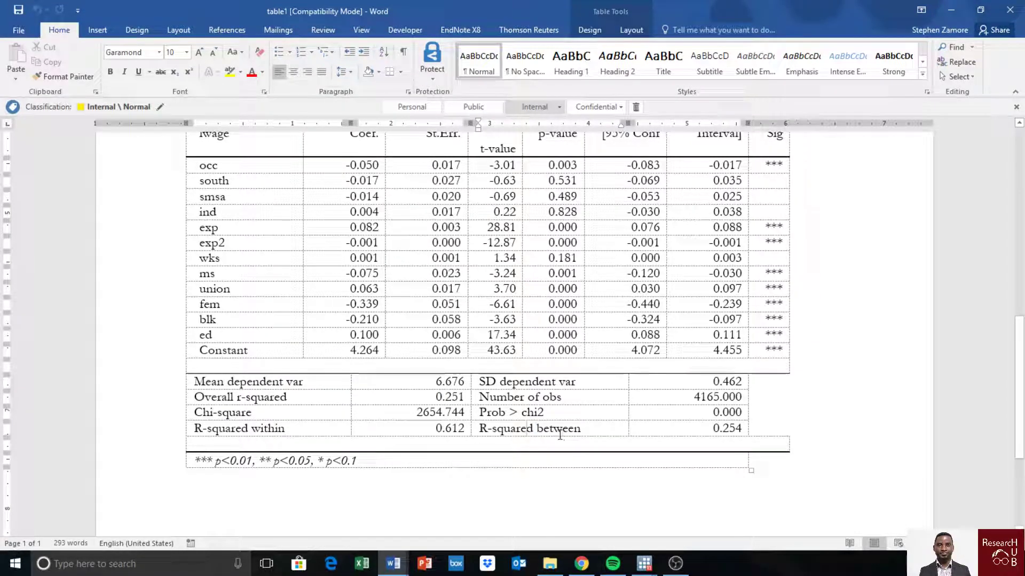
{"action": "scroll", "coordinate": [559, 435], "scroll_direction": "up", "scroll_amount": 10}
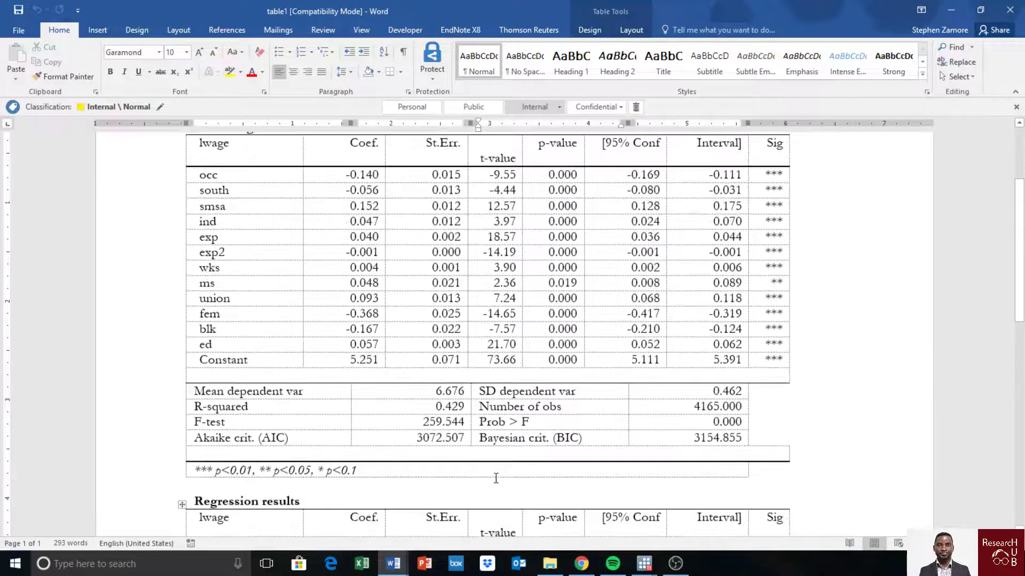
{"action": "scroll", "coordinate": [495, 479], "scroll_direction": "down", "scroll_amount": 8}
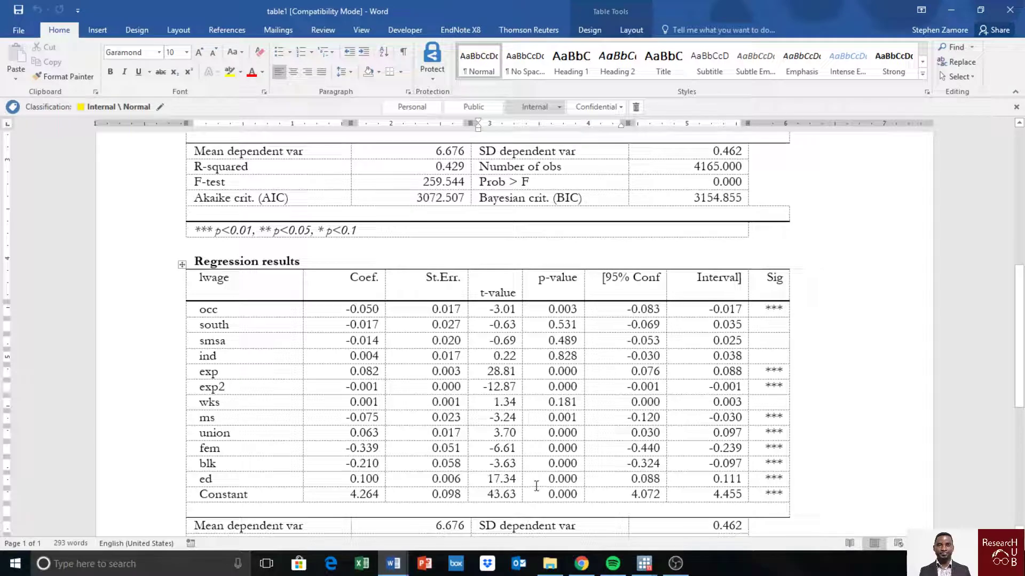
{"action": "scroll", "coordinate": [535, 483], "scroll_direction": "down", "scroll_amount": 7}
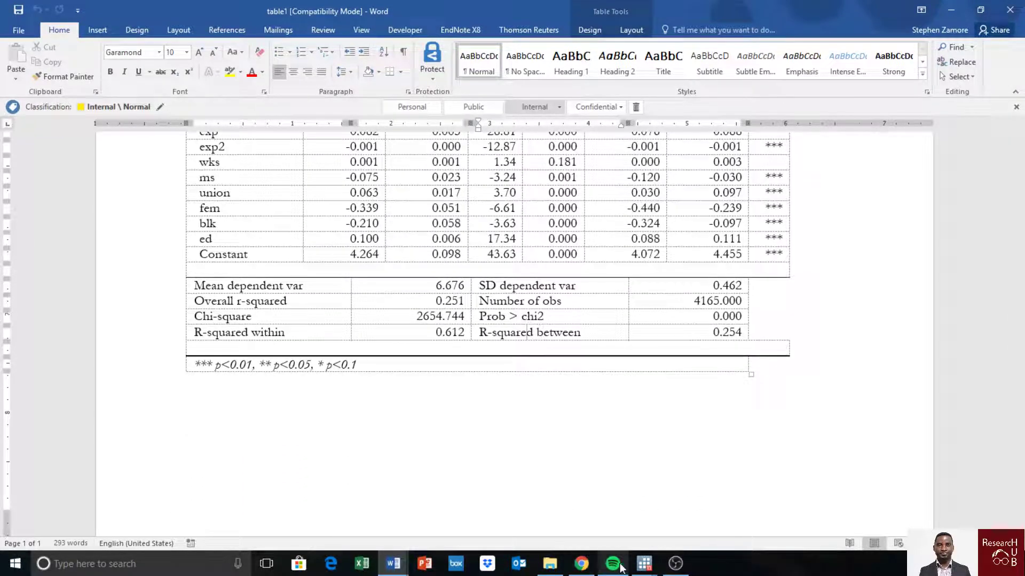
{"action": "left_click", "coordinate": [554, 565]}
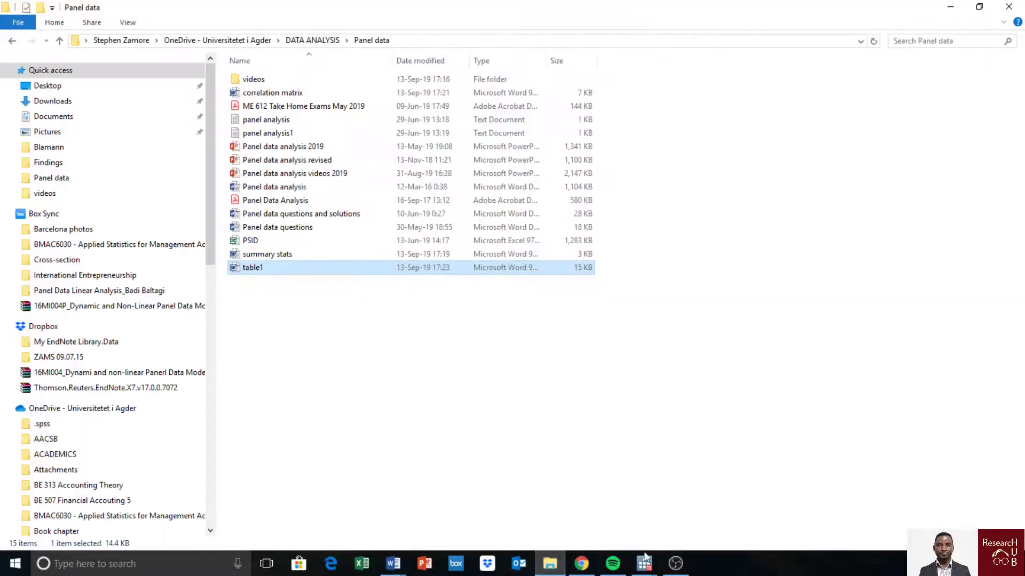
Step: Review the nest and replace options on the line 145 OLS command in the do-file
{"action": "mouse_move", "coordinate": [649, 565]}
{"action": "left_click", "coordinate": [672, 527]}
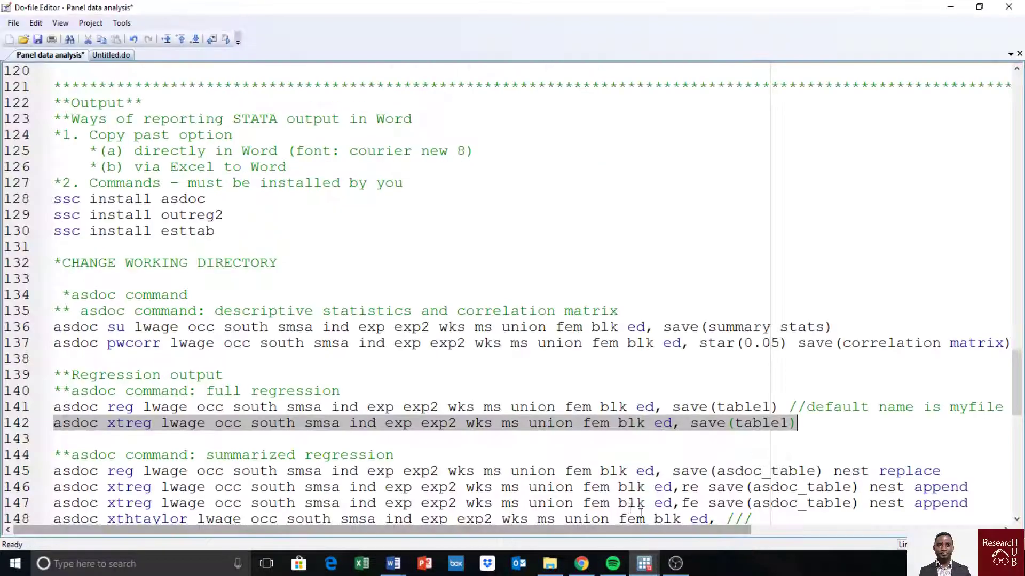
{"action": "scroll", "coordinate": [555, 420], "scroll_direction": "down", "scroll_amount": 3}
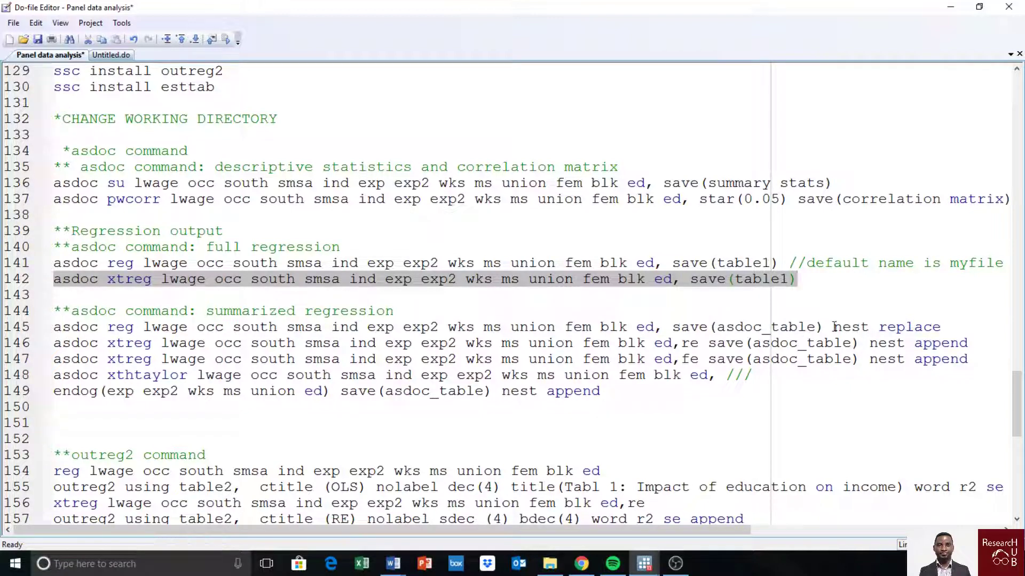
{"action": "left_click_drag", "start_coordinate": [834, 327], "coordinate": [870, 325]}
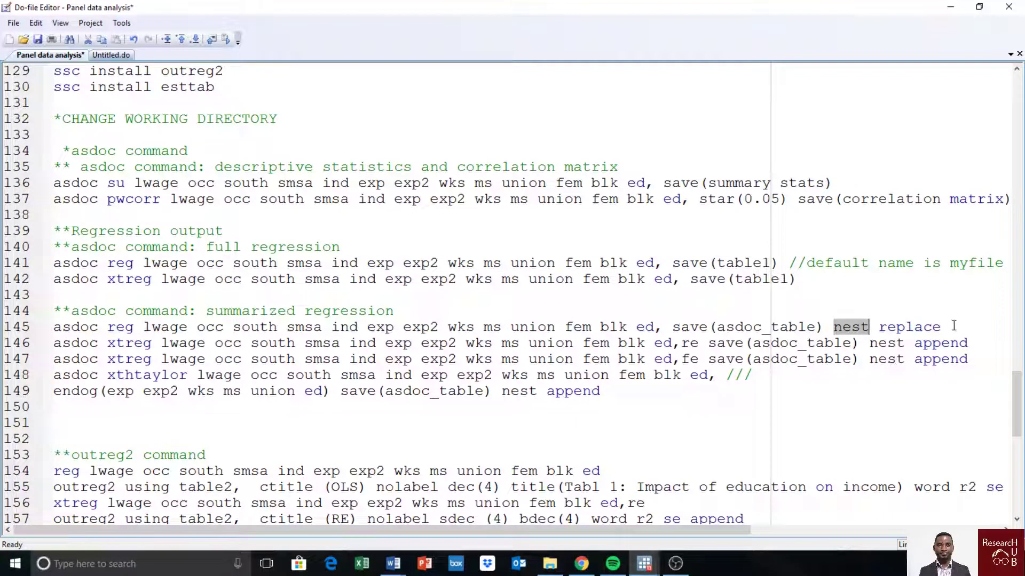
{"action": "left_click_drag", "start_coordinate": [942, 326], "coordinate": [836, 326]}
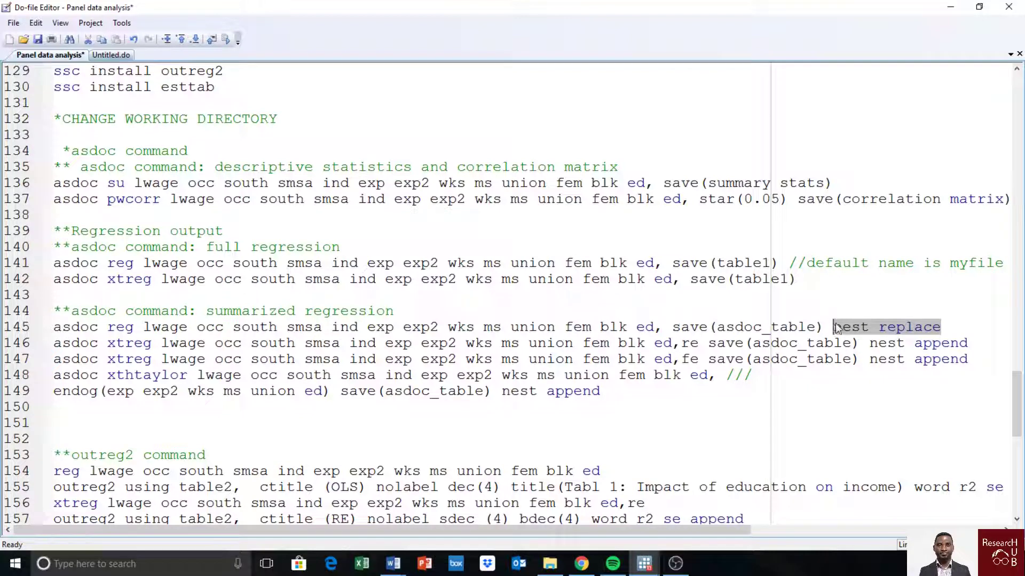
{"action": "left_click", "coordinate": [851, 332]}
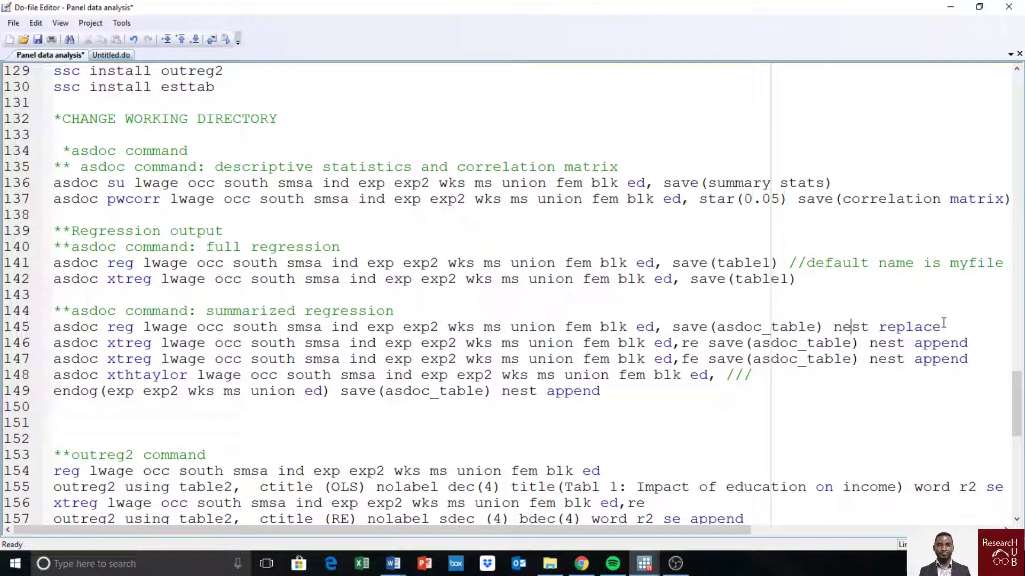
Step: Select line 145 and run asdoc reg to start the asdoc_table document
{"action": "left_click_drag", "start_coordinate": [941, 327], "coordinate": [21, 324]}
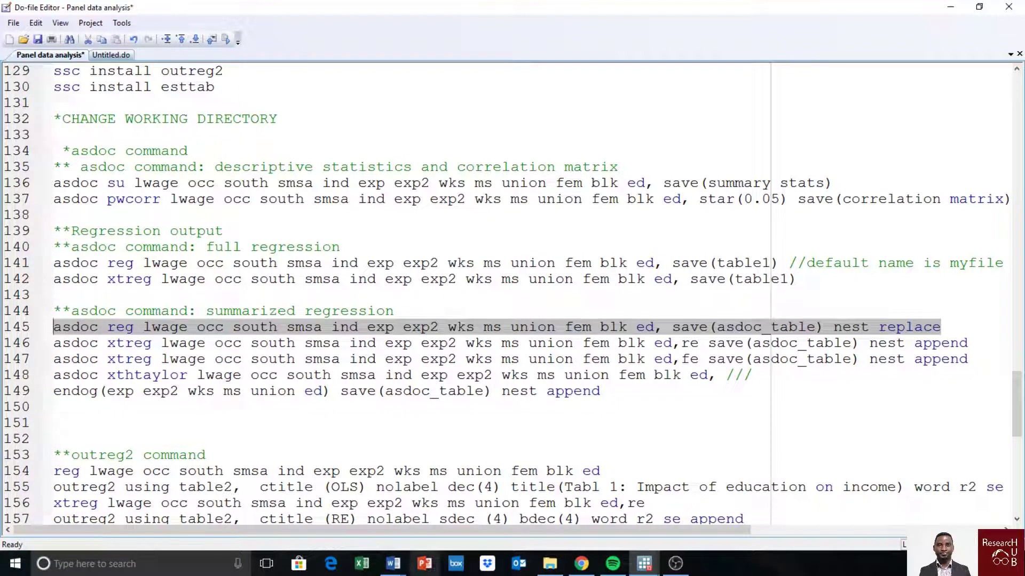
{"action": "left_click", "coordinate": [226, 39]}
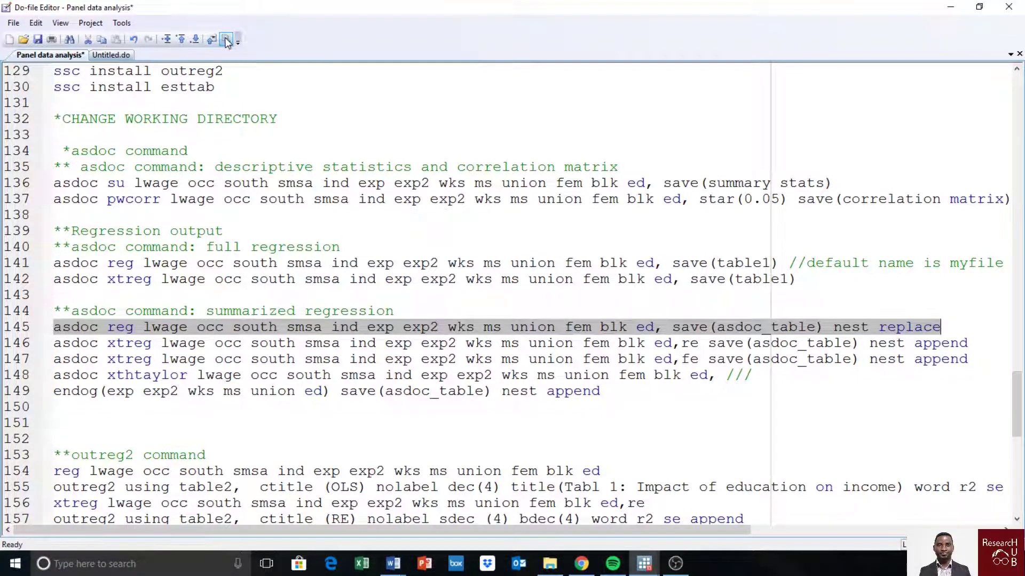
{"action": "left_click", "coordinate": [550, 563]}
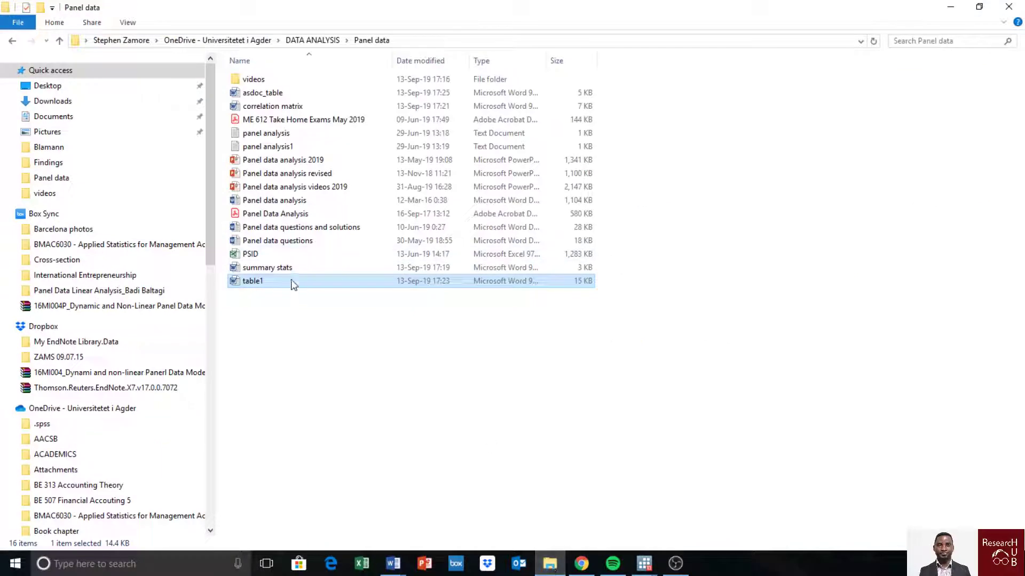
Step: Open asdoc_table in Word and scroll through its single lwage regression column
{"action": "double_click", "coordinate": [281, 96]}
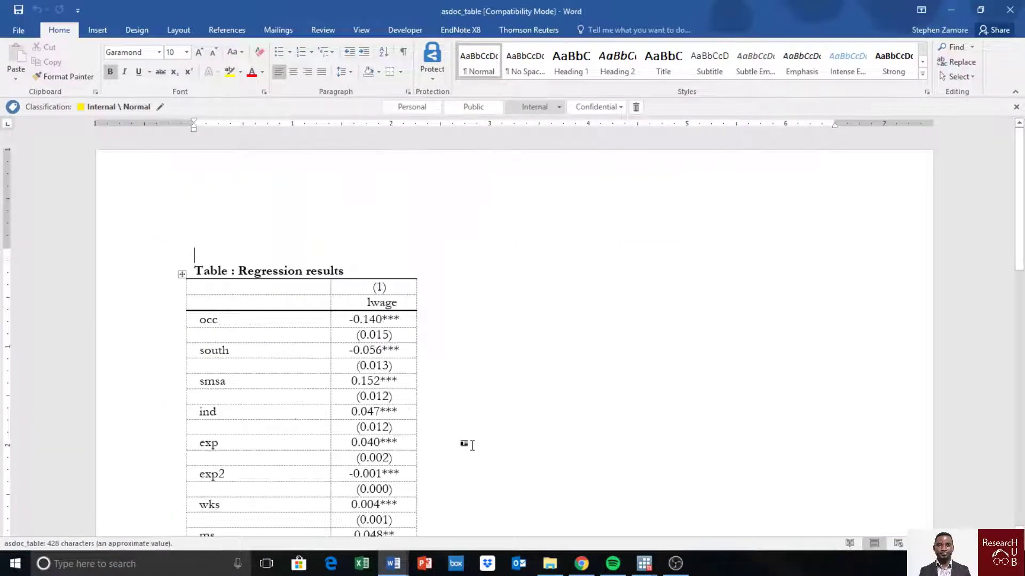
{"action": "scroll", "coordinate": [465, 443], "scroll_direction": "down", "scroll_amount": 3}
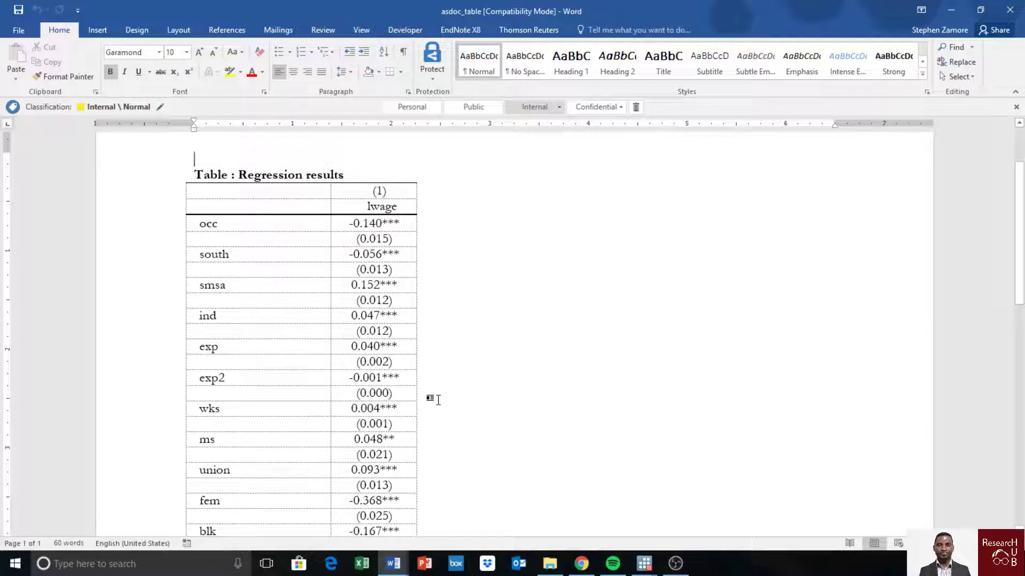
{"action": "scroll", "coordinate": [435, 404], "scroll_direction": "down", "scroll_amount": 4}
{"action": "scroll", "coordinate": [435, 405], "scroll_direction": "up", "scroll_amount": 7}
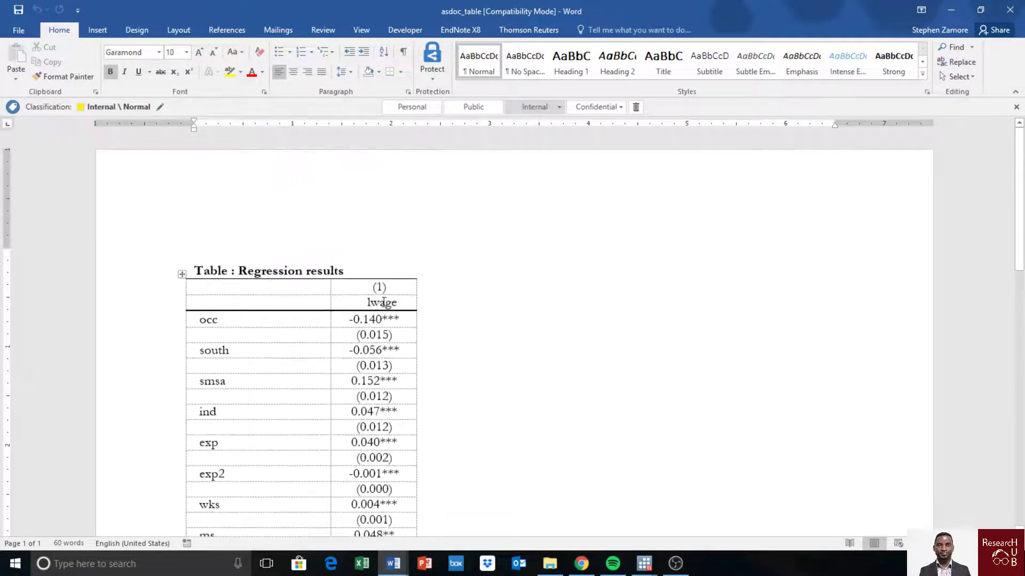
{"action": "scroll", "coordinate": [376, 361], "scroll_direction": "down", "scroll_amount": 3}
{"action": "scroll", "coordinate": [376, 361], "scroll_direction": "up", "scroll_amount": 3}
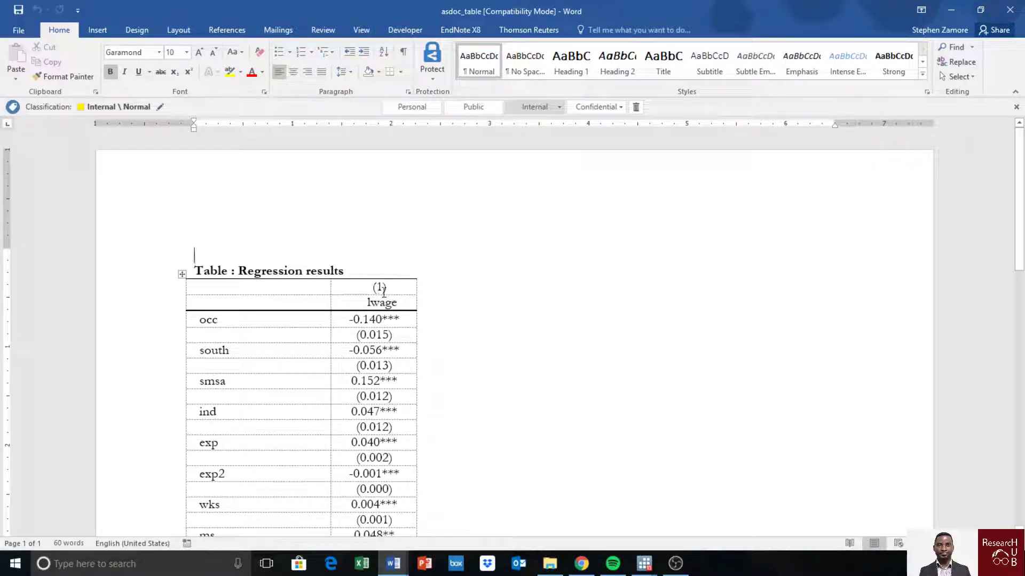
Step: Highlight the constant's standard error (0.071), then switch back to the Stata windows
{"action": "left_click_drag", "start_coordinate": [367, 302], "coordinate": [399, 302]}
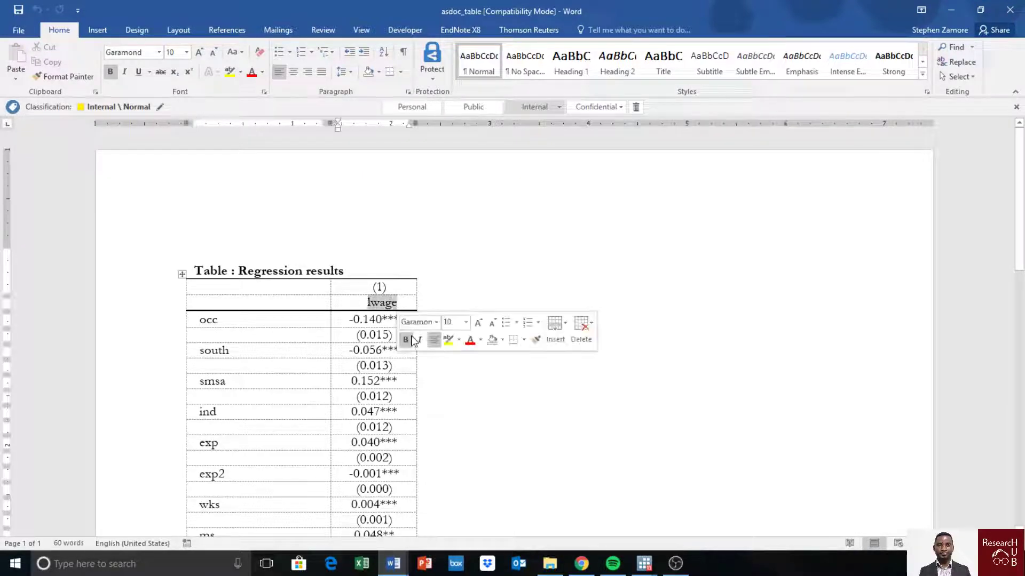
{"action": "scroll", "coordinate": [414, 345], "scroll_direction": "down", "scroll_amount": 4}
{"action": "scroll", "coordinate": [414, 344], "scroll_direction": "down", "scroll_amount": 3}
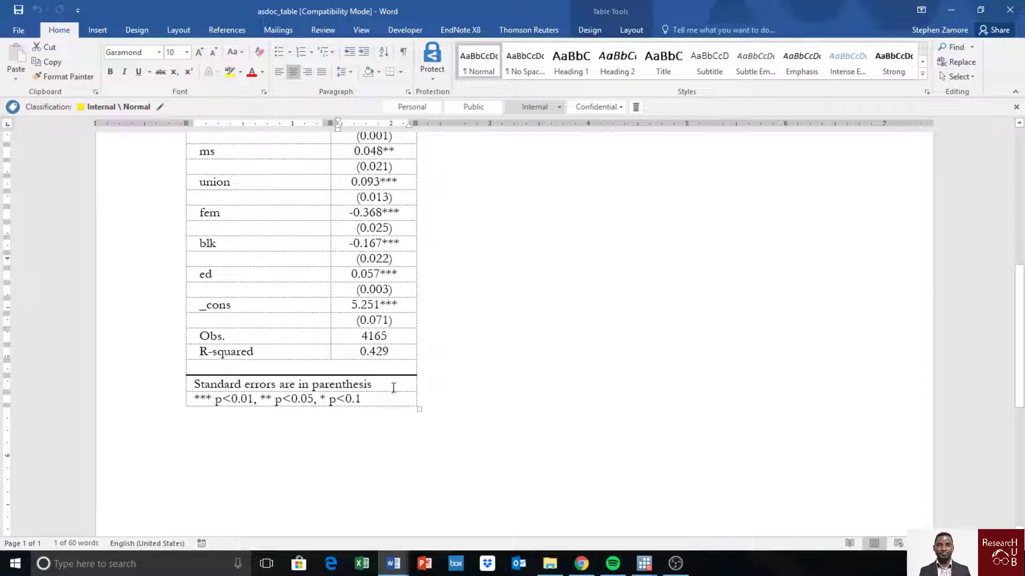
{"action": "scroll", "coordinate": [393, 388], "scroll_direction": "up", "scroll_amount": 3}
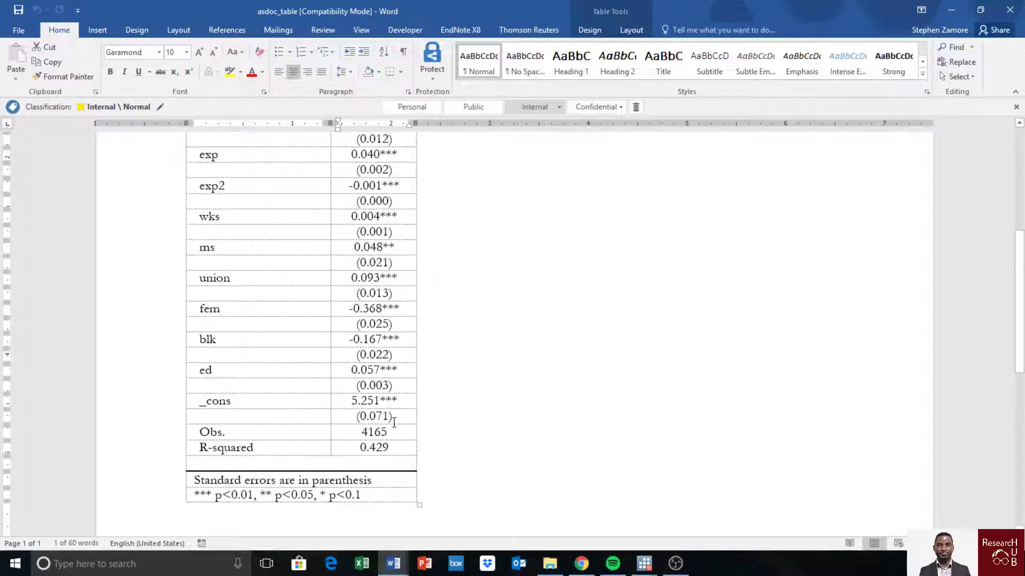
{"action": "left_click_drag", "start_coordinate": [394, 422], "coordinate": [353, 416]}
{"action": "left_click", "coordinate": [462, 447]}
{"action": "scroll", "coordinate": [460, 427], "scroll_direction": "up", "scroll_amount": 7}
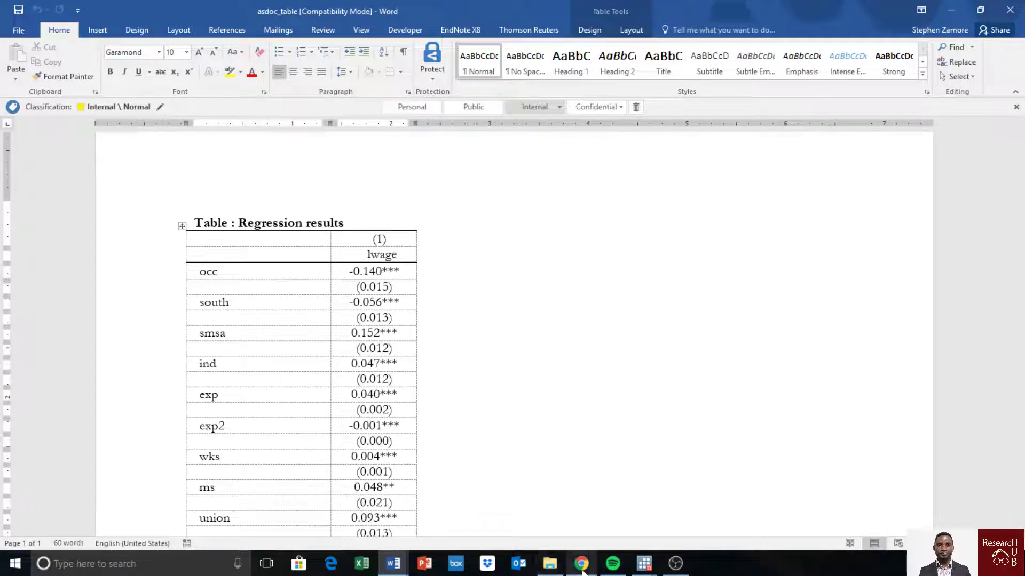
{"action": "left_click", "coordinate": [644, 564]}
{"action": "left_click", "coordinate": [613, 464]}
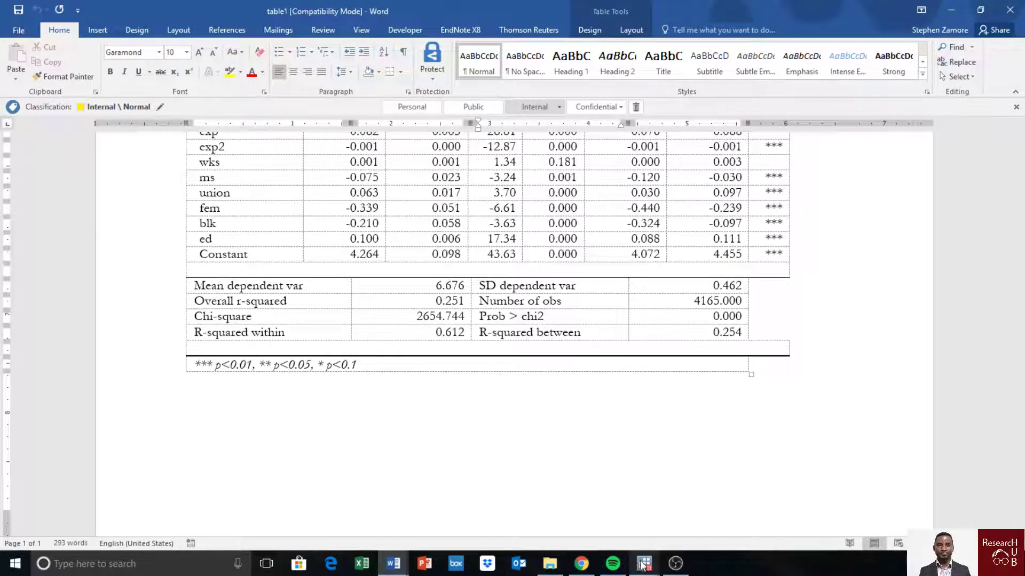
Step: Run the re, fe and xthtaylor asdoc lines 146–149 in the Do-file Editor with Ctrl+D
{"action": "mouse_move", "coordinate": [646, 567]}
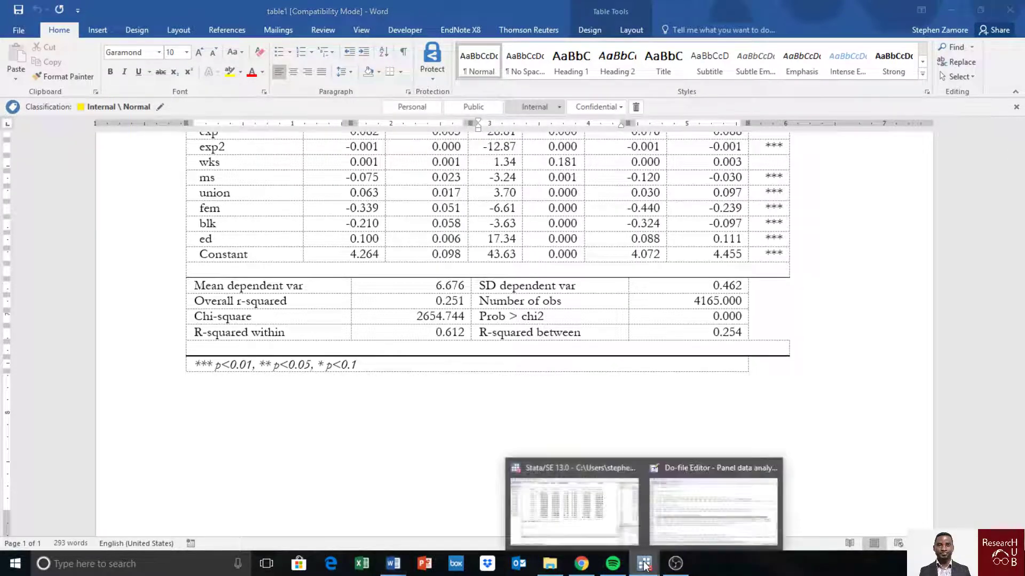
{"action": "left_click", "coordinate": [657, 511]}
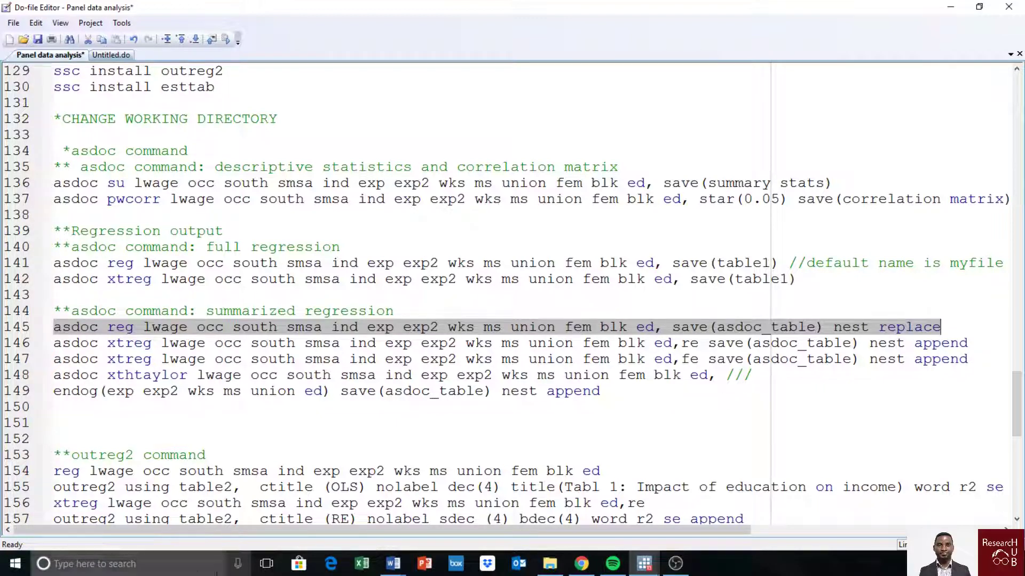
{"action": "mouse_move", "coordinate": [393, 565]}
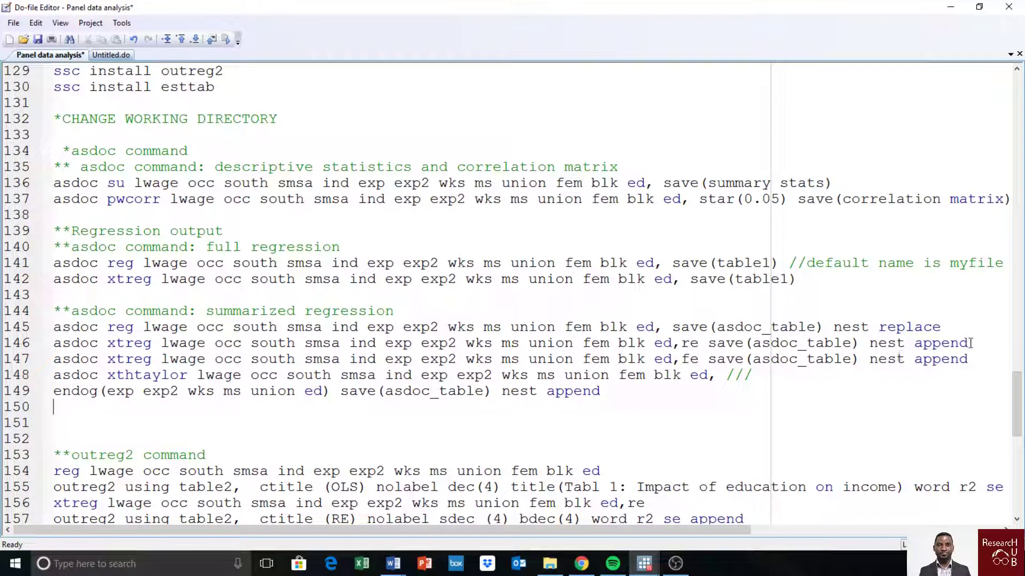
{"action": "left_click_drag", "start_coordinate": [879, 326], "coordinate": [906, 345]}
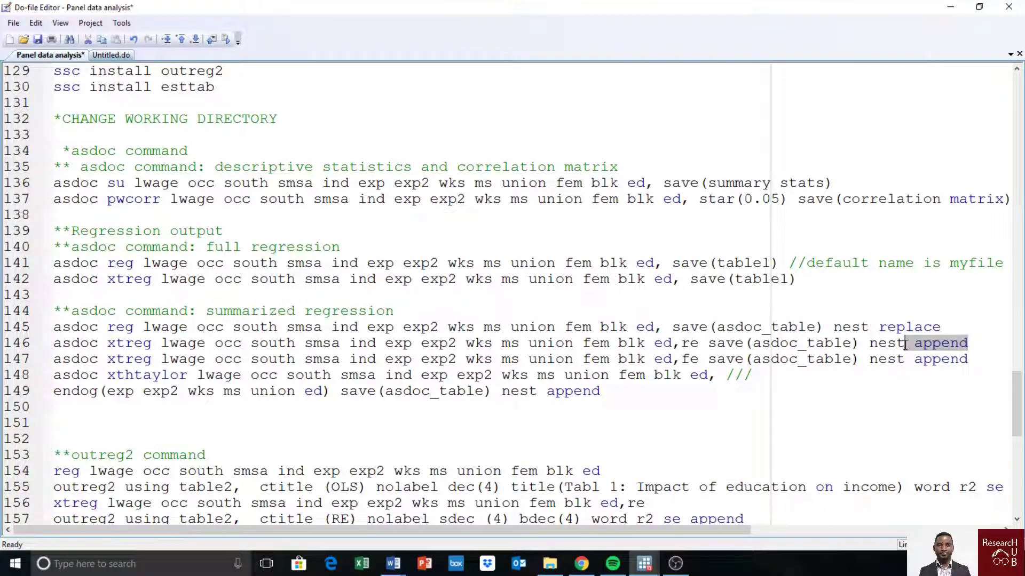
{"action": "left_click", "coordinate": [793, 407]}
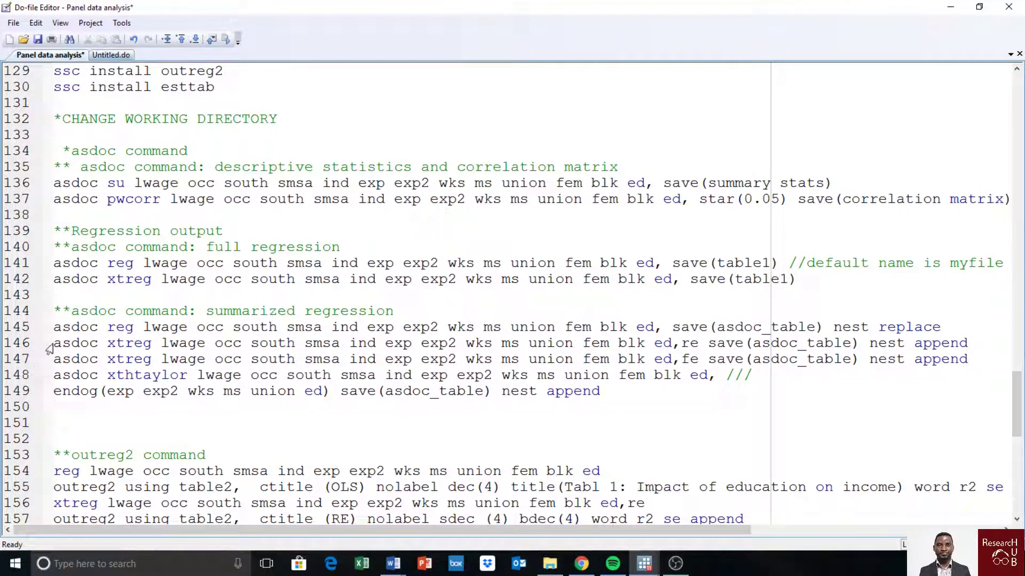
{"action": "left_click_drag", "start_coordinate": [53, 343], "coordinate": [592, 410]}
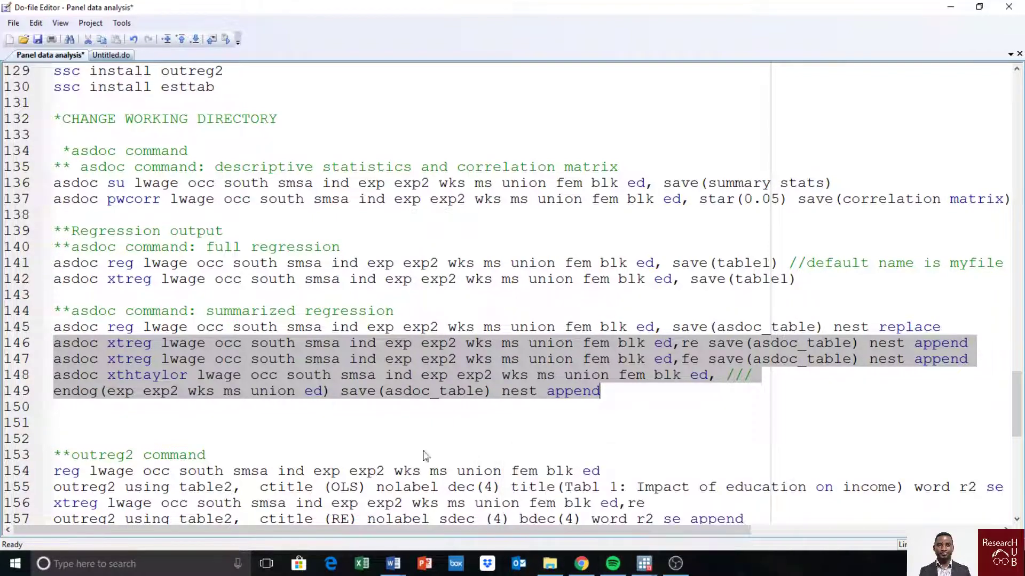
{"action": "key", "text": "ctrl+d"}
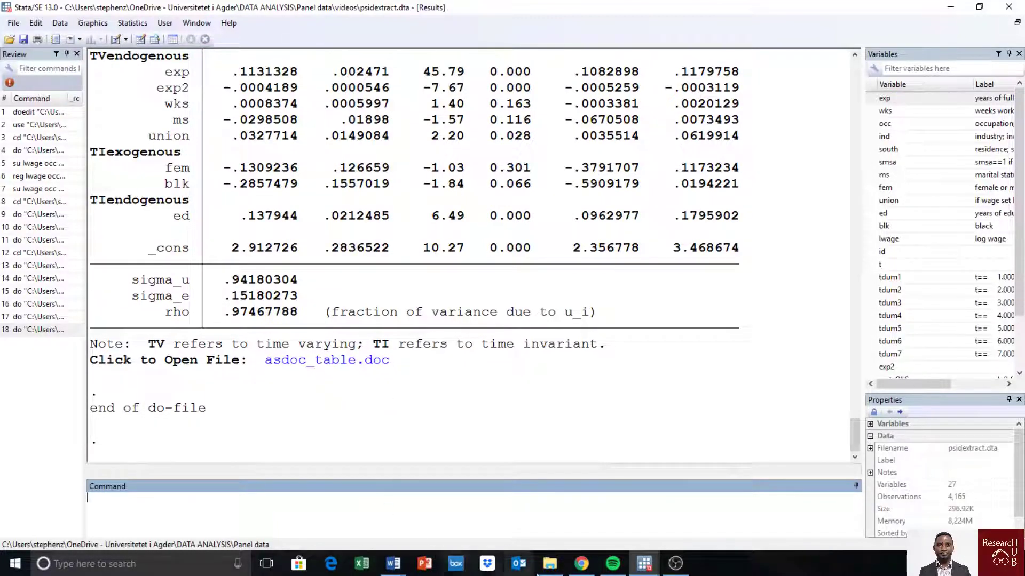
Step: Open the updated asdoc_table from the Panel data folder and view its four lwage columns
{"action": "left_click", "coordinate": [553, 566]}
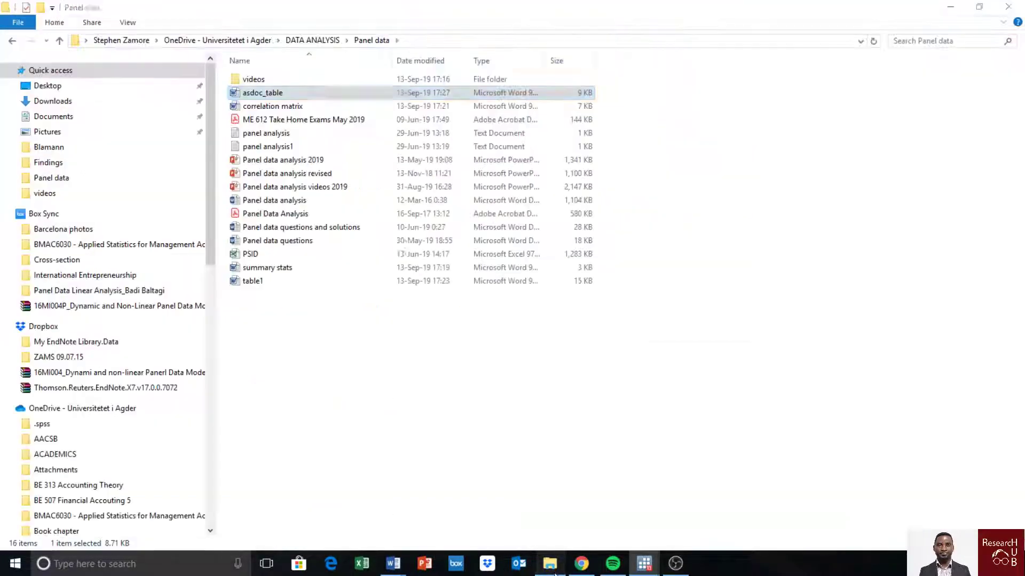
{"action": "double_click", "coordinate": [295, 106]}
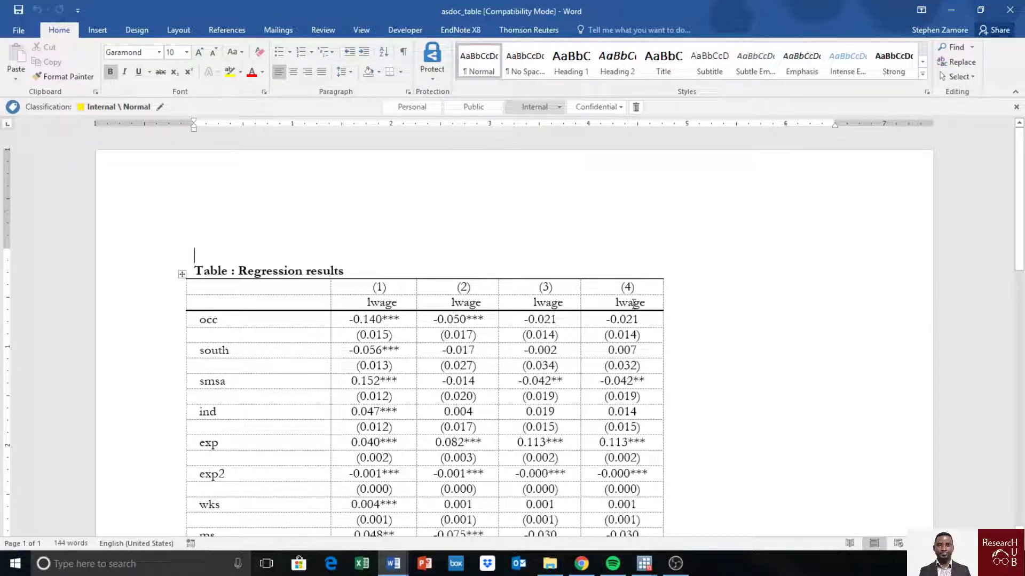
{"action": "scroll", "coordinate": [410, 458], "scroll_direction": "down", "scroll_amount": 8}
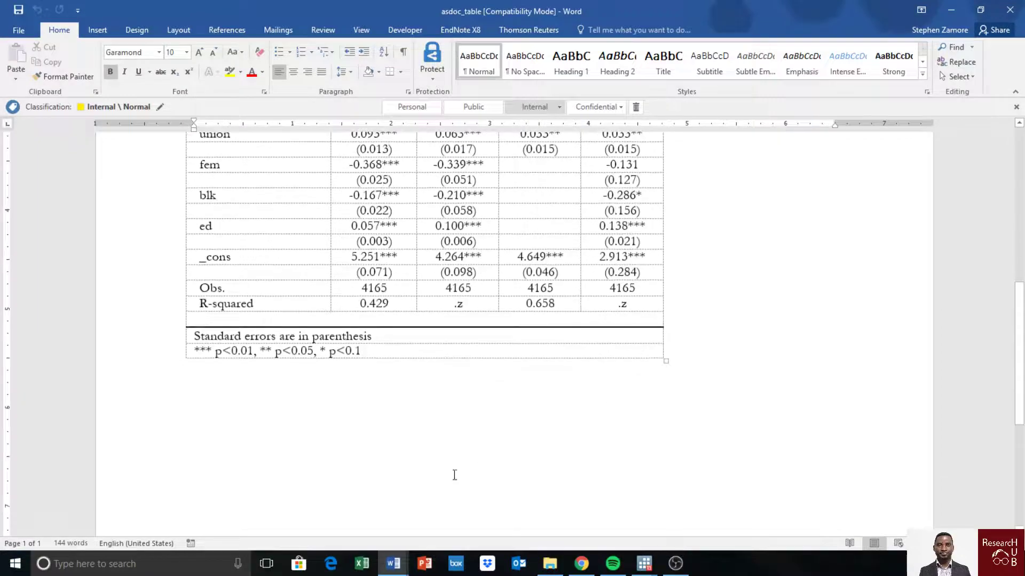
{"action": "scroll", "coordinate": [421, 421], "scroll_direction": "up", "scroll_amount": 3}
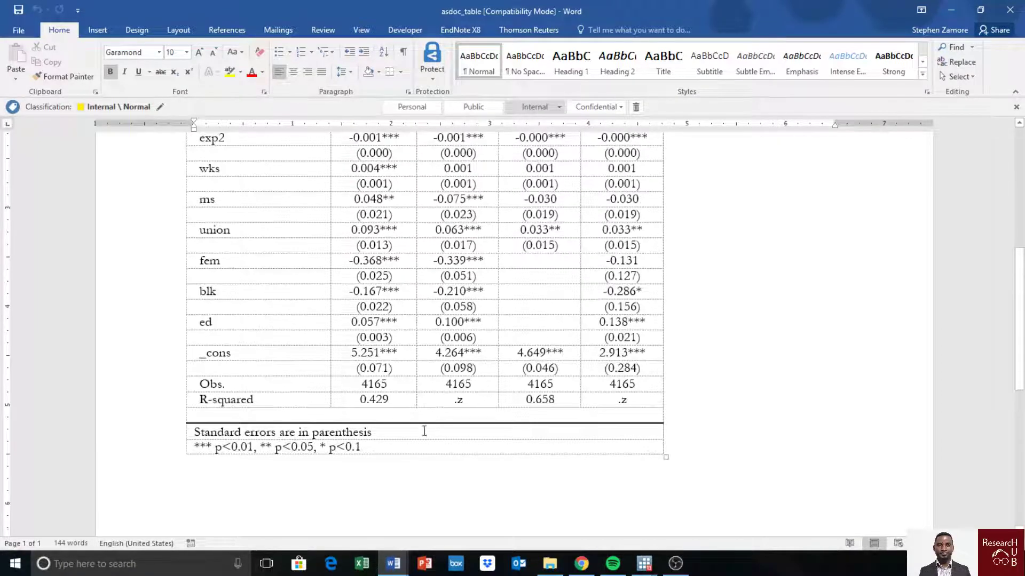
{"action": "scroll", "coordinate": [382, 465], "scroll_direction": "up", "scroll_amount": 4}
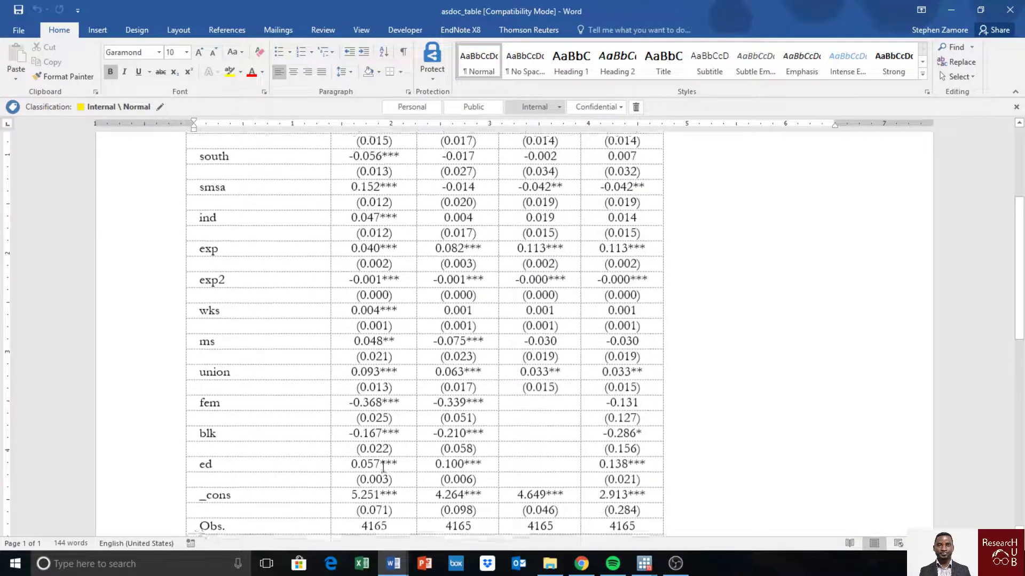
{"action": "scroll", "coordinate": [390, 472], "scroll_direction": "down", "scroll_amount": 4}
{"action": "scroll", "coordinate": [394, 475], "scroll_direction": "up", "scroll_amount": 3}
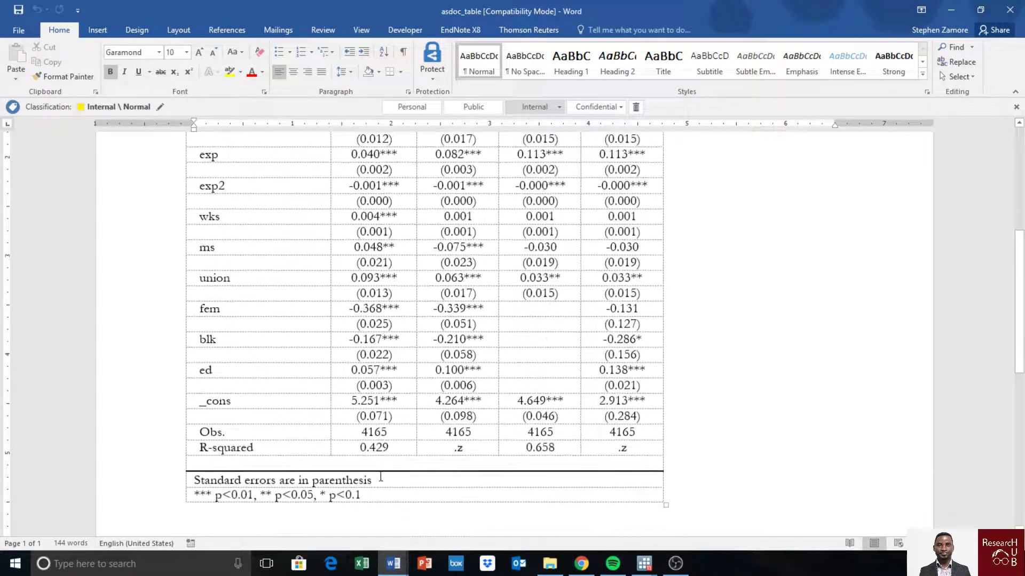
{"action": "scroll", "coordinate": [393, 476], "scroll_direction": "up", "scroll_amount": 5}
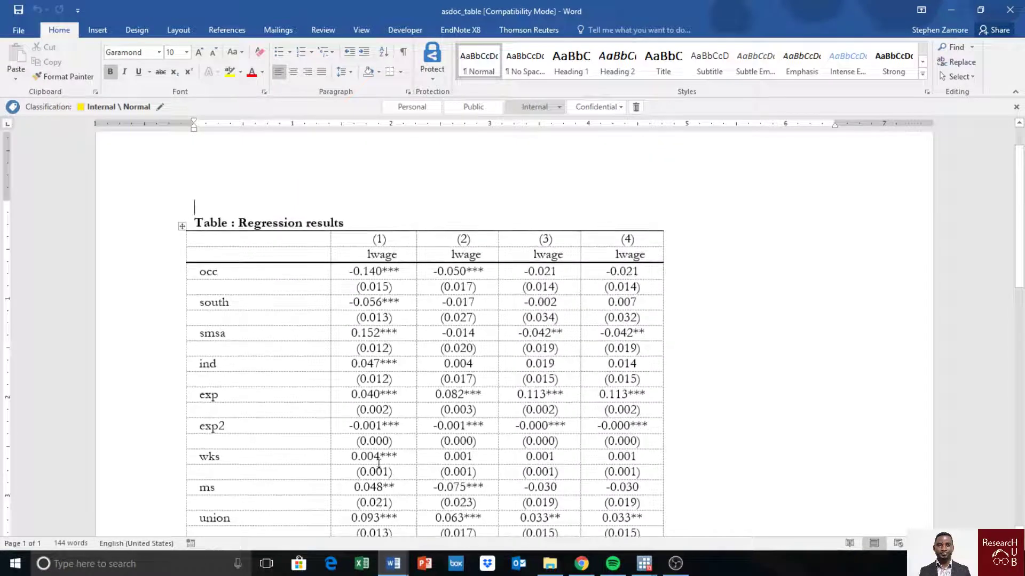
Step: Review the 4165-observation columns, then return to the Do-file Editor
{"action": "scroll", "coordinate": [378, 462], "scroll_direction": "down", "scroll_amount": 10}
{"action": "scroll", "coordinate": [410, 399], "scroll_direction": "up", "scroll_amount": 2}
{"action": "scroll", "coordinate": [410, 399], "scroll_direction": "up", "scroll_amount": 1}
{"action": "scroll", "coordinate": [415, 429], "scroll_direction": "up", "scroll_amount": 5}
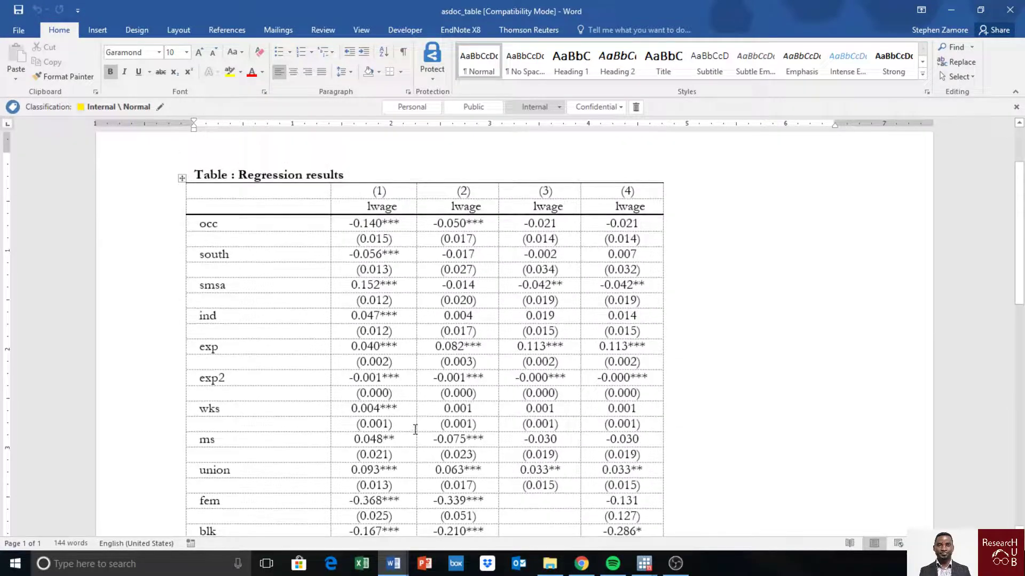
{"action": "scroll", "coordinate": [417, 433], "scroll_direction": "down", "scroll_amount": 5}
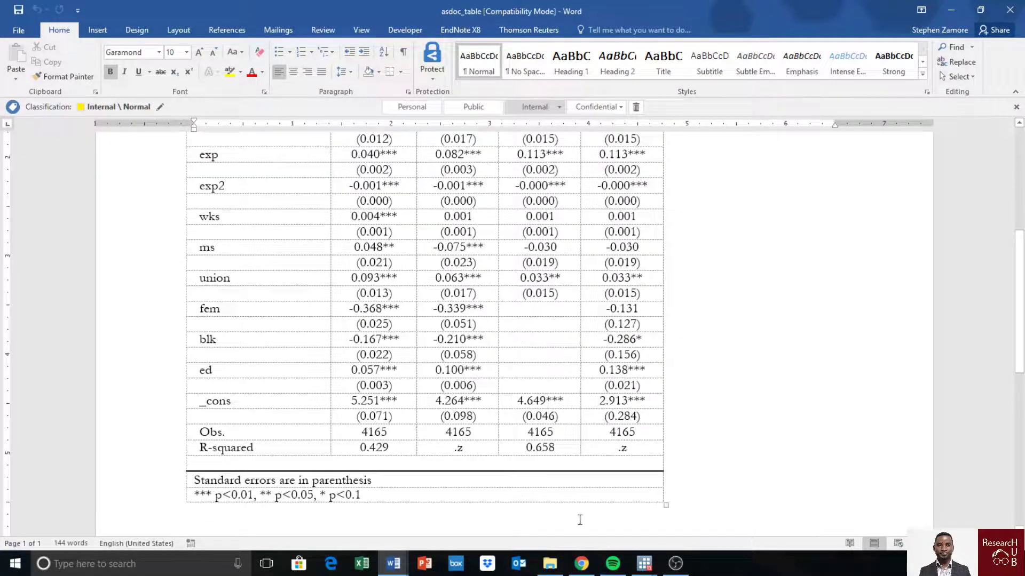
{"action": "mouse_move", "coordinate": [644, 563]}
{"action": "left_click", "coordinate": [690, 540]}
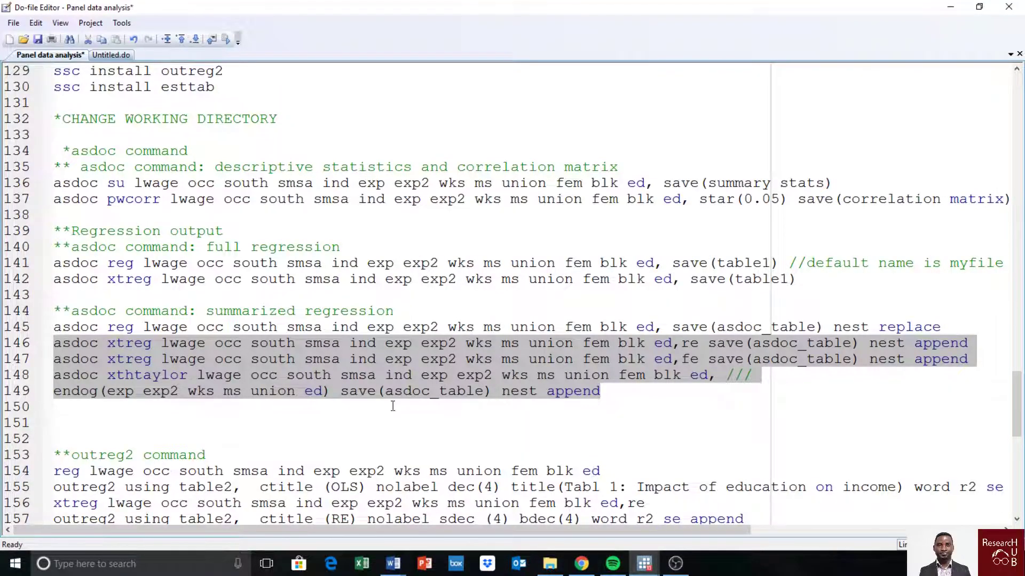
{"action": "scroll", "coordinate": [392, 407], "scroll_direction": "up", "scroll_amount": 2}
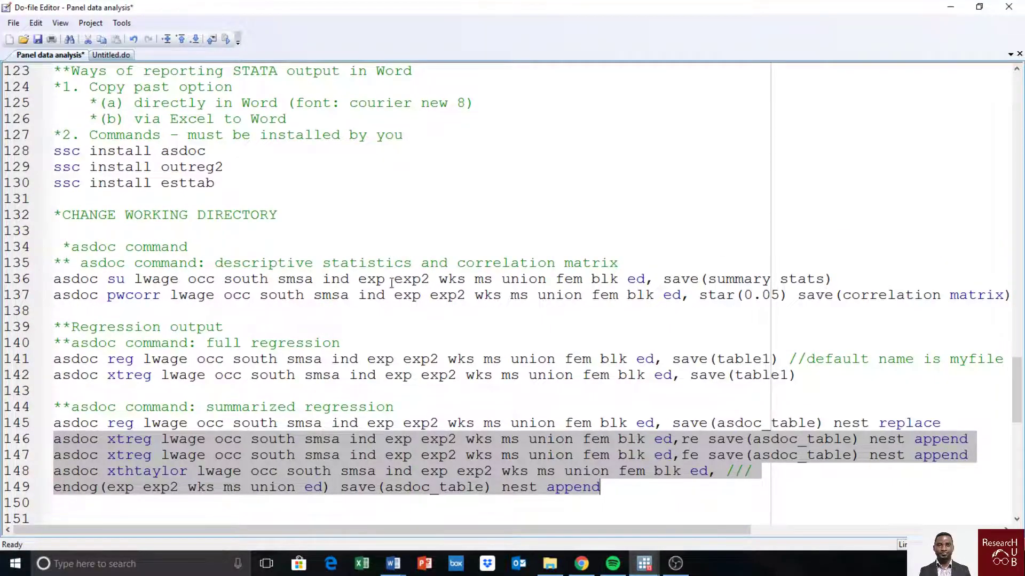
{"action": "scroll", "coordinate": [393, 290], "scroll_direction": "up", "scroll_amount": 10}
{"action": "scroll", "coordinate": [395, 293], "scroll_direction": "down", "scroll_amount": 6}
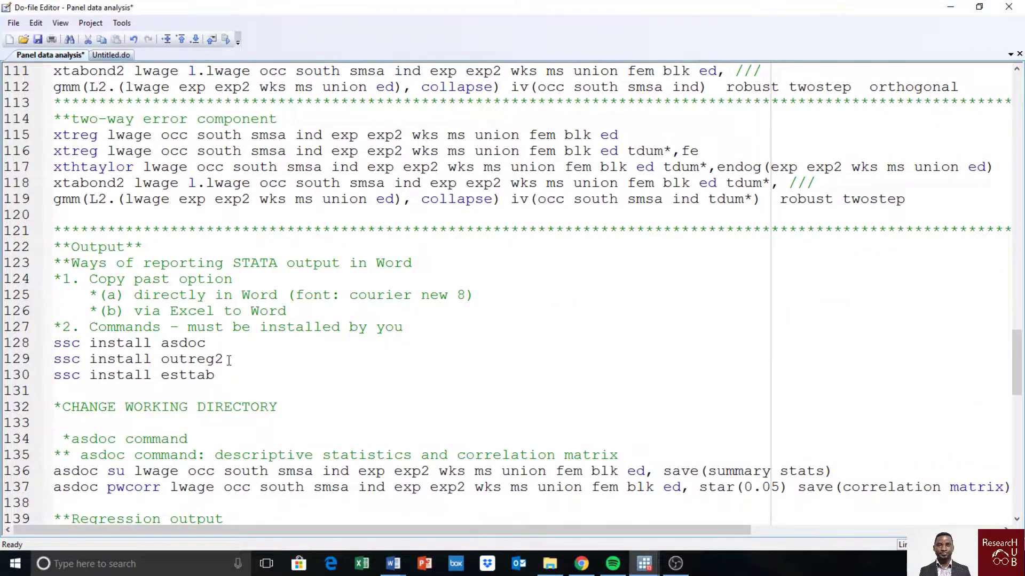
{"action": "left_click_drag", "start_coordinate": [229, 360], "coordinate": [166, 359]}
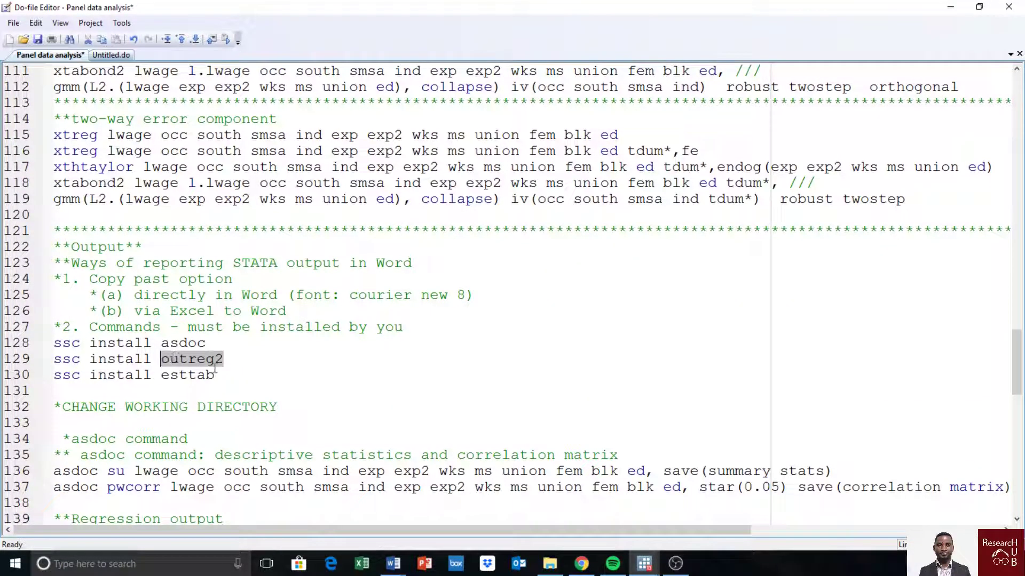
{"action": "scroll", "coordinate": [318, 401], "scroll_direction": "down", "scroll_amount": 4}
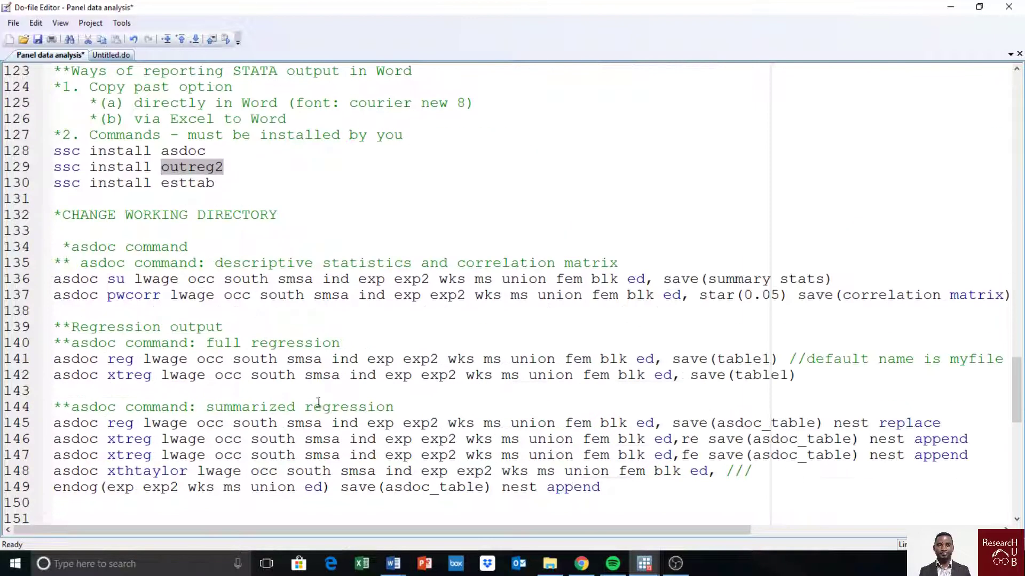
{"action": "left_click", "coordinate": [431, 403]}
{"action": "scroll", "coordinate": [496, 409], "scroll_direction": "down", "scroll_amount": 2}
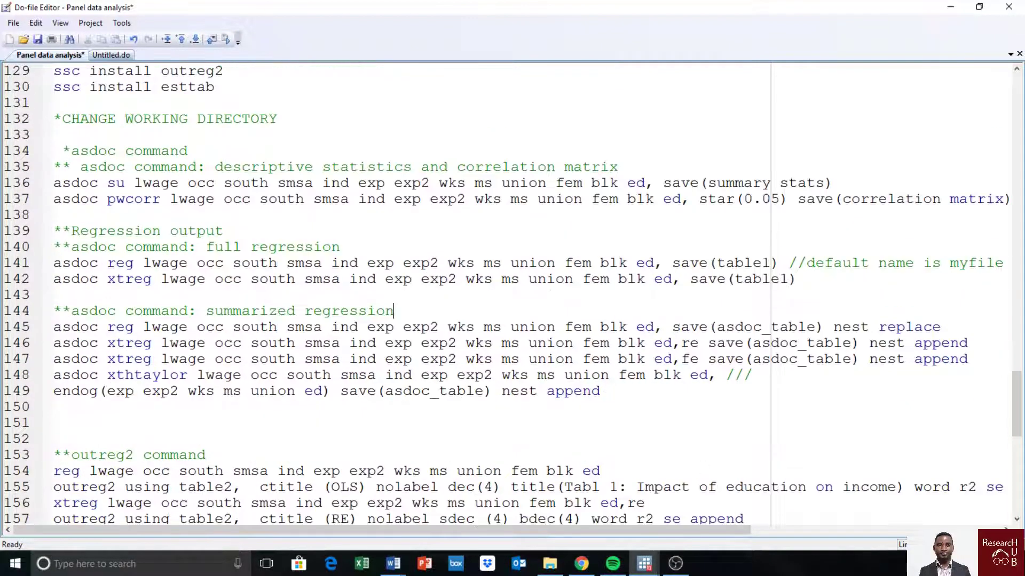